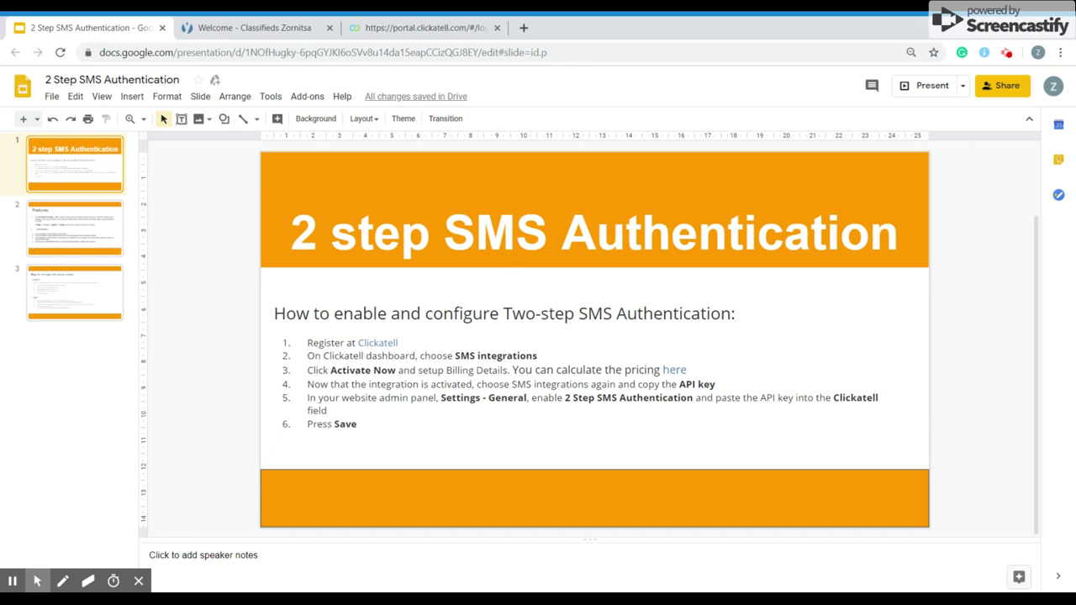
# Log in to Clickatell after the robot check and scroll the Launchpad to the SMS APIs
pyautogui.click(383, 23)
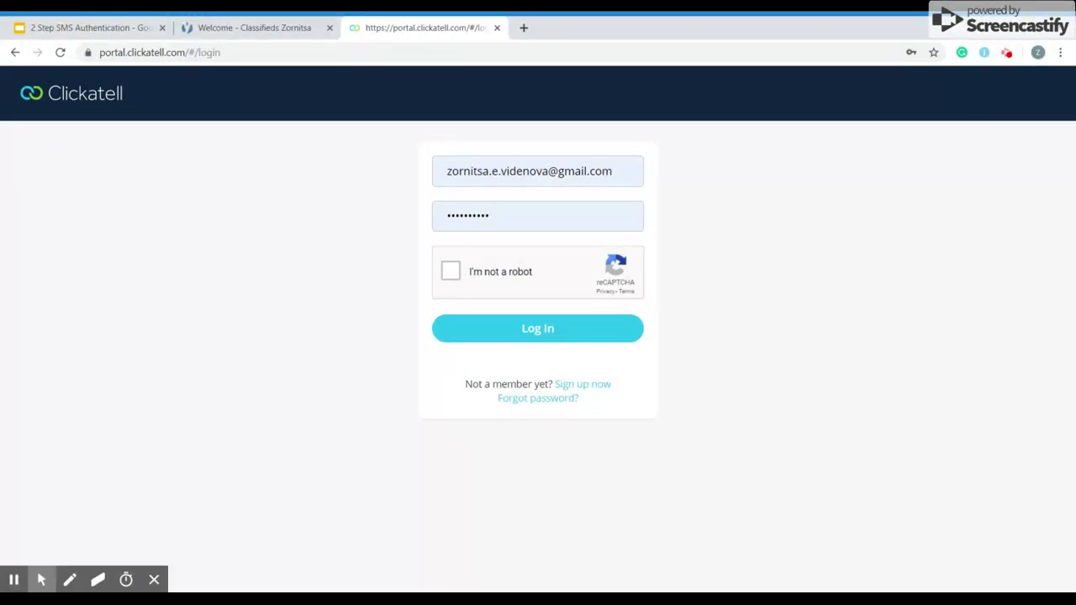
pyautogui.click(438, 269)
pyautogui.click(440, 336)
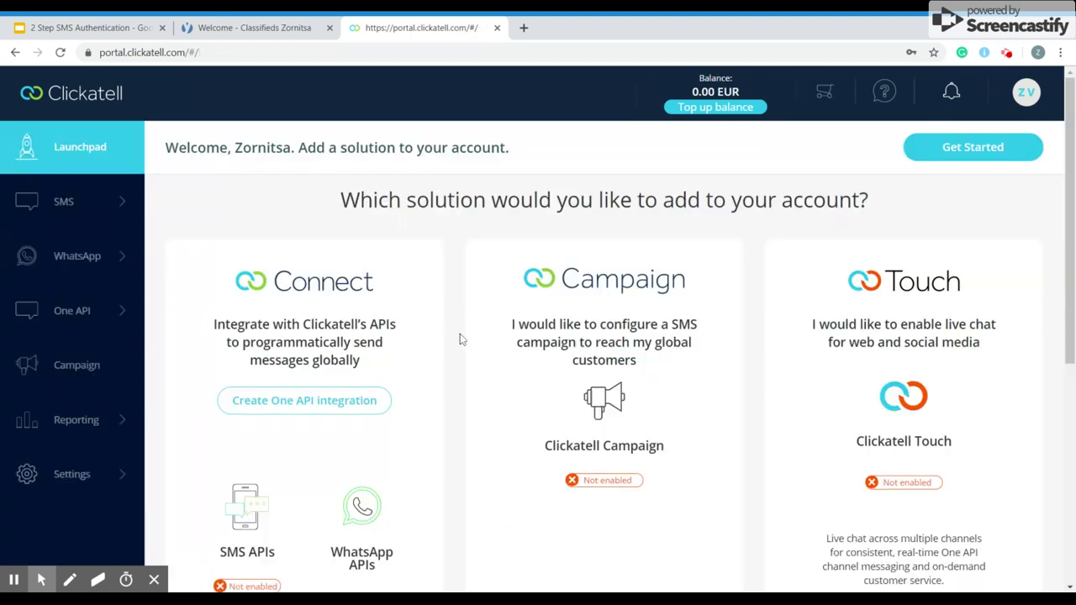
pyautogui.scroll(-2, 322, 310)
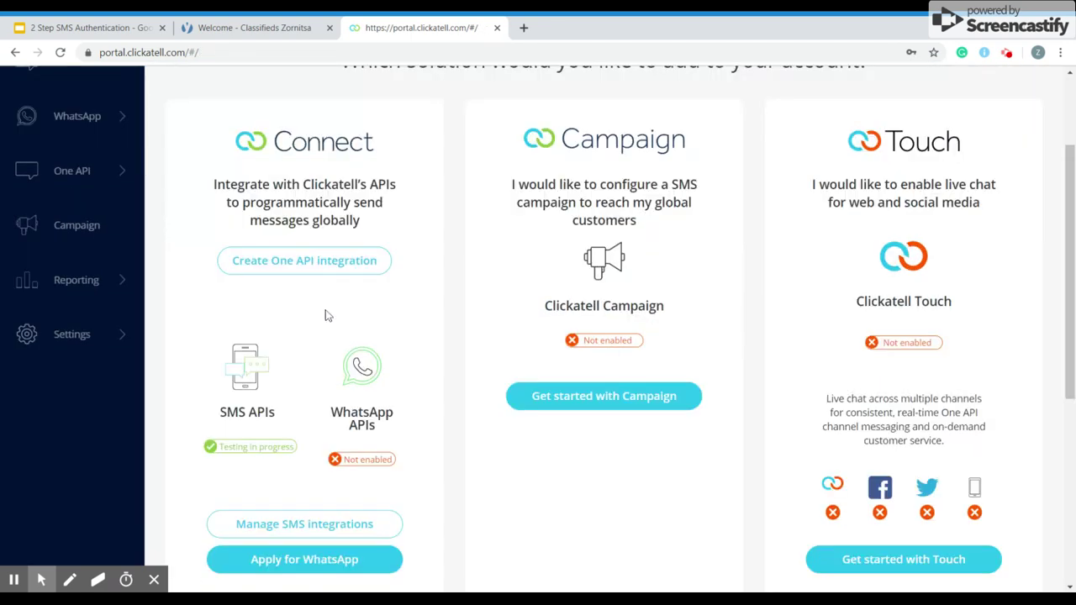
pyautogui.scroll(-2, 394, 373)
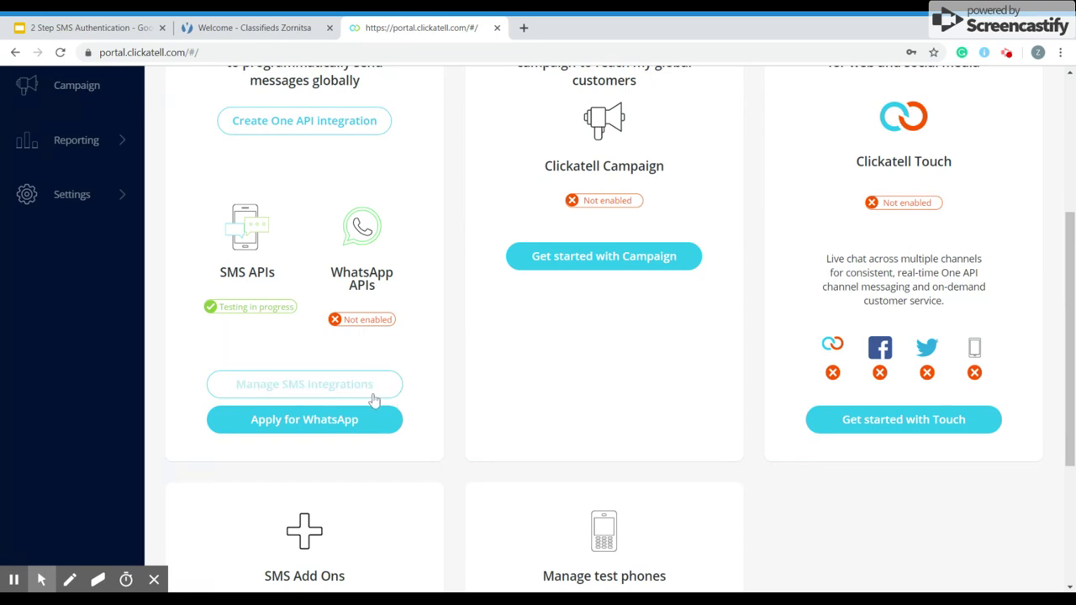
# Start adding a test phone and submit the Bulgarian mobile number to receive a code
pyautogui.click(370, 395)
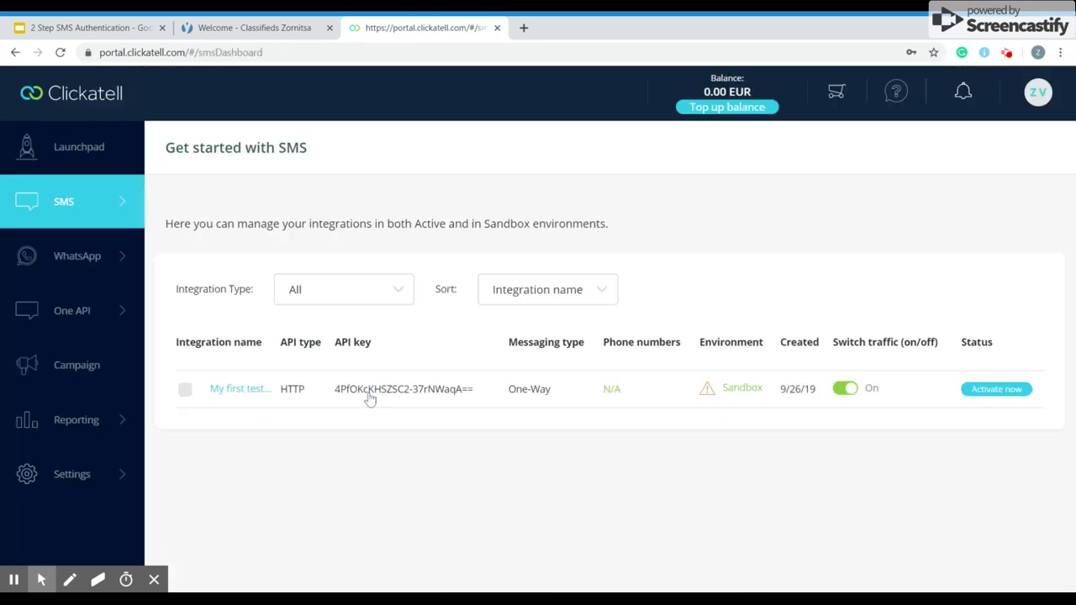
pyautogui.scroll(-3, 416, 343)
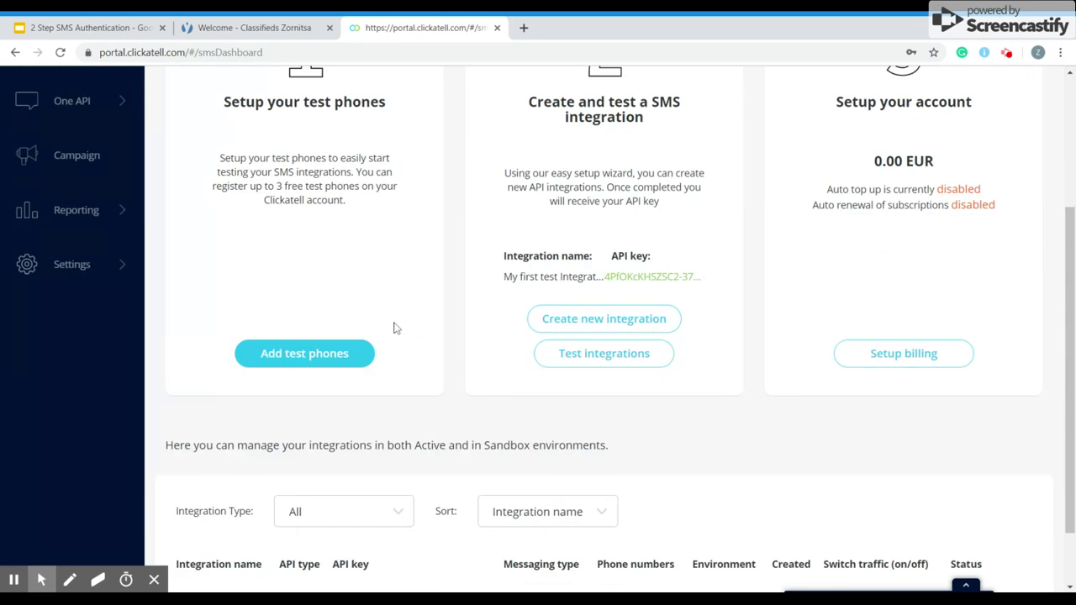
pyautogui.click(343, 364)
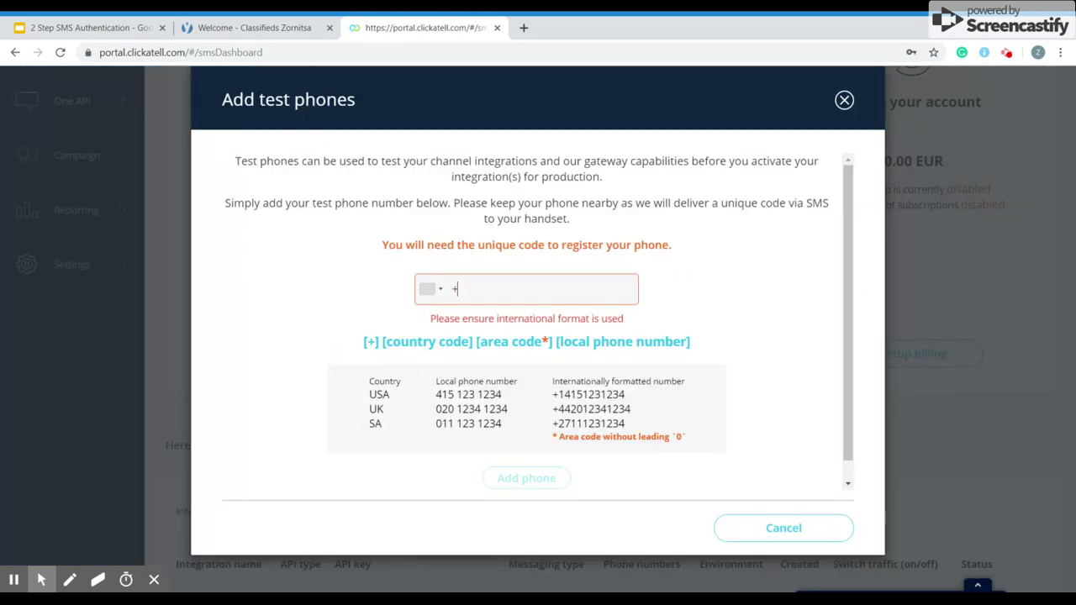
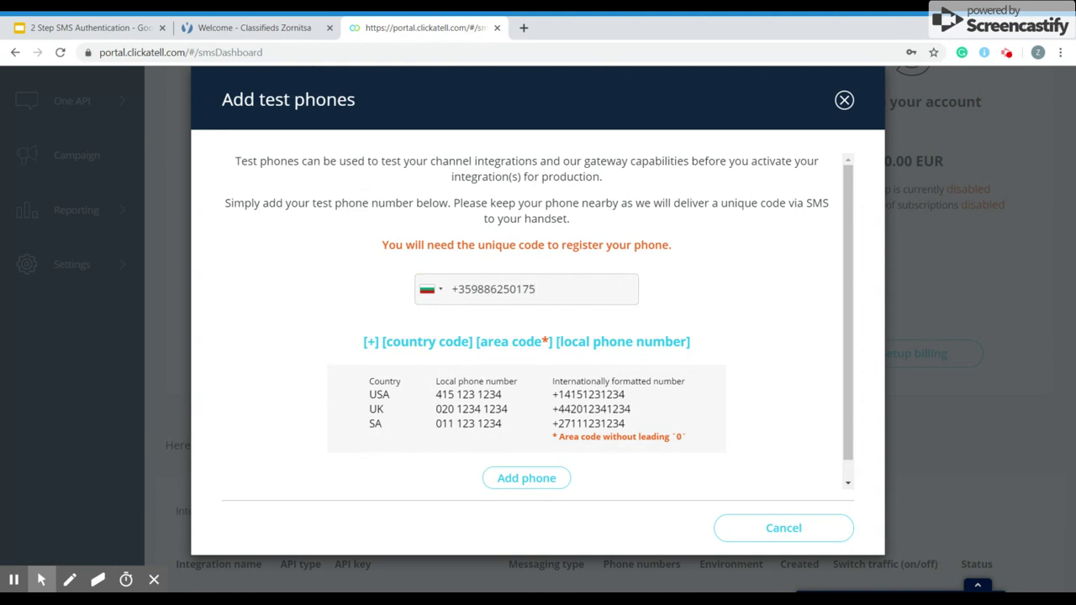
pyautogui.press('Return')
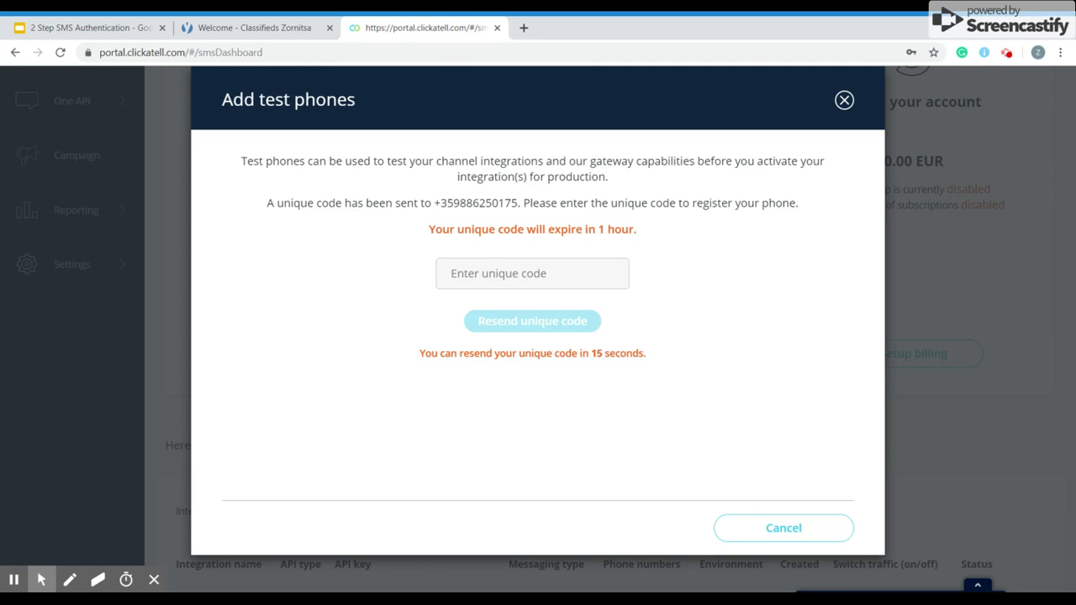
# Register the test phone with the texted verification code and finish
pyautogui.click(564, 282)
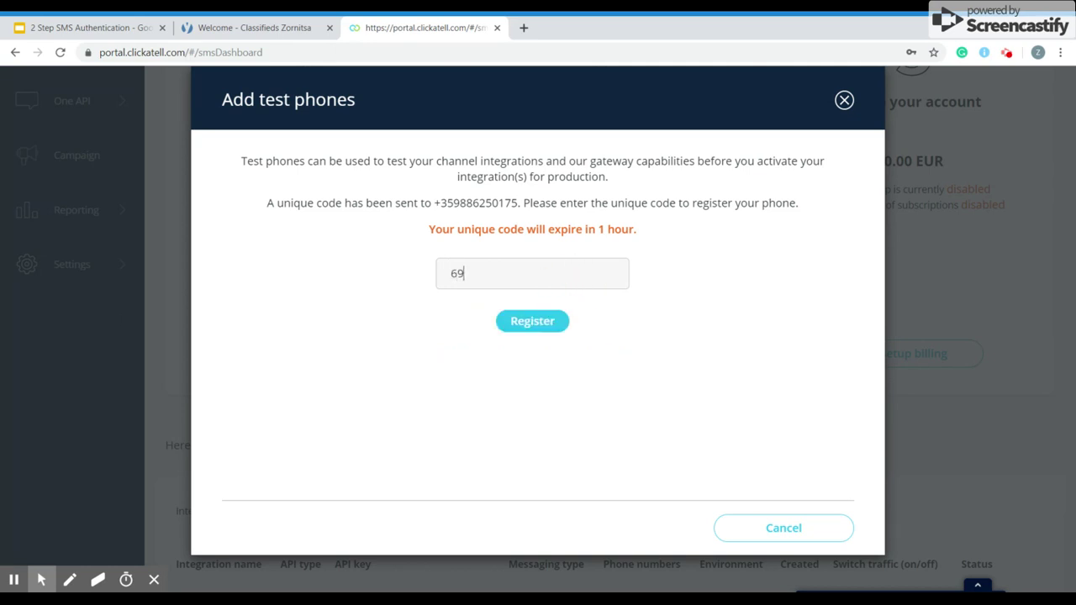
pyautogui.click(519, 320)
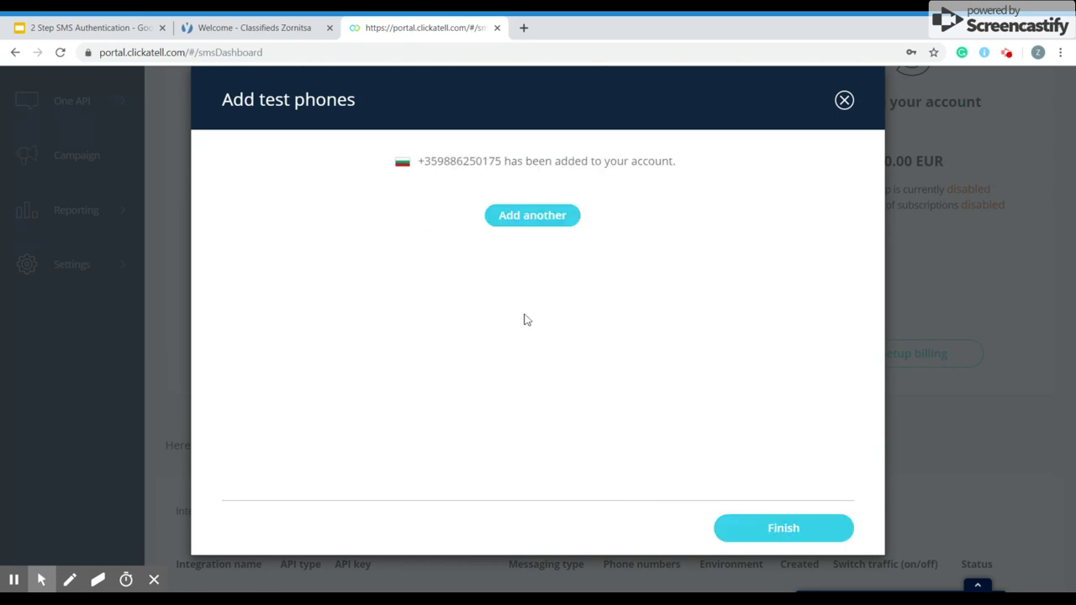
pyautogui.click(765, 534)
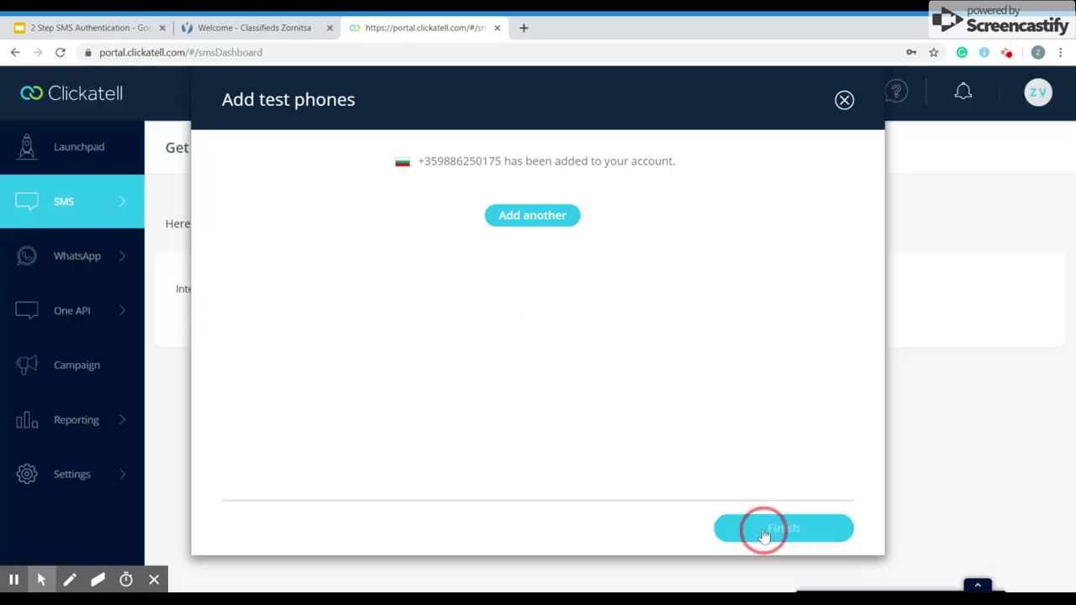
# Start a new SMS integration and name it Test
pyautogui.scroll(-1, 486, 454)
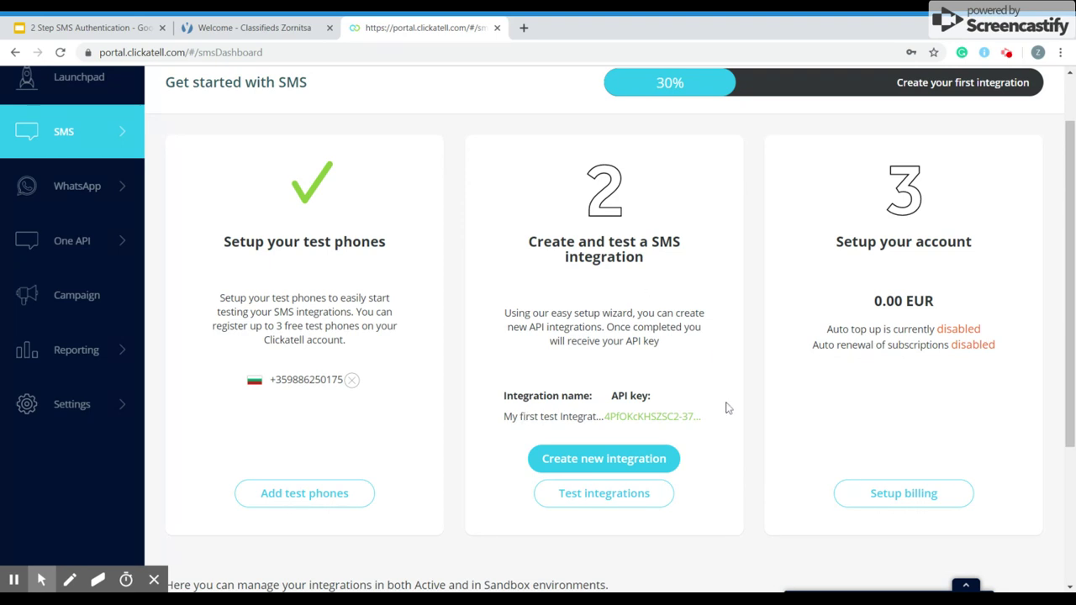
pyautogui.click(670, 461)
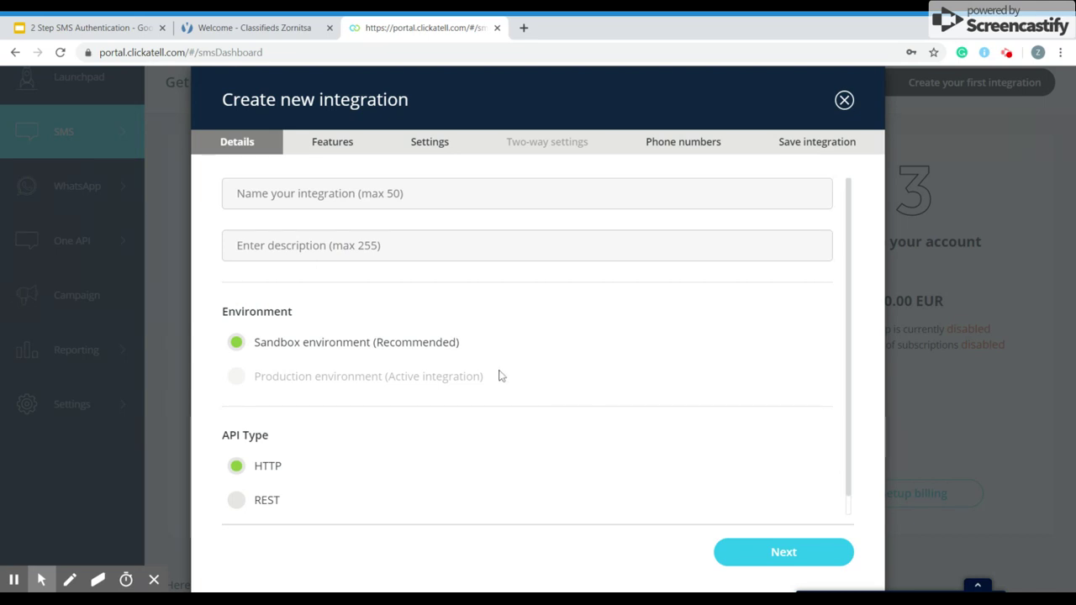
pyautogui.scroll(-1, 497, 376)
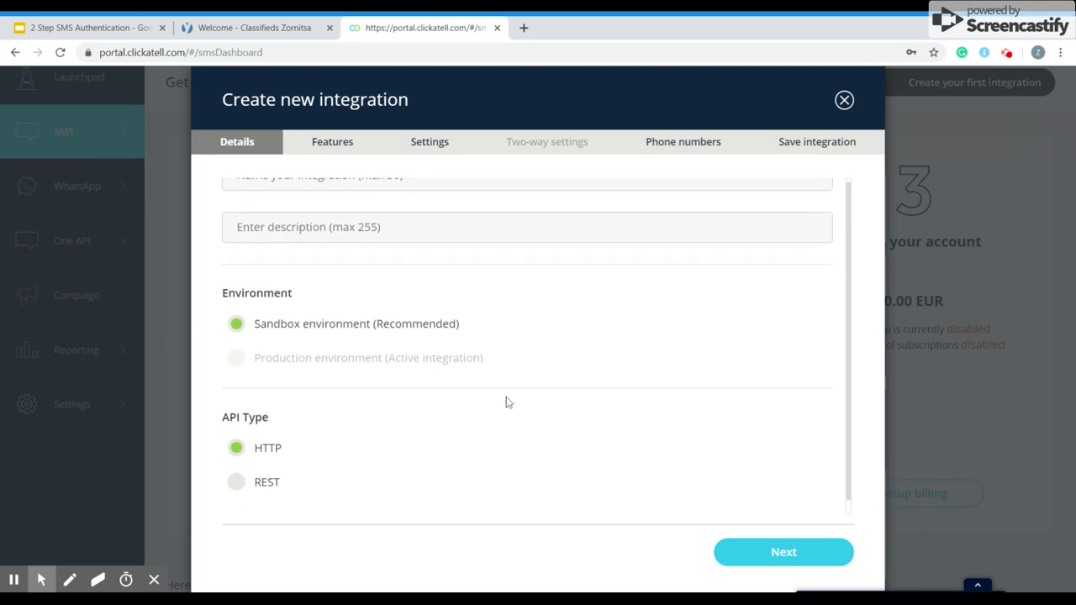
pyautogui.scroll(1, 507, 401)
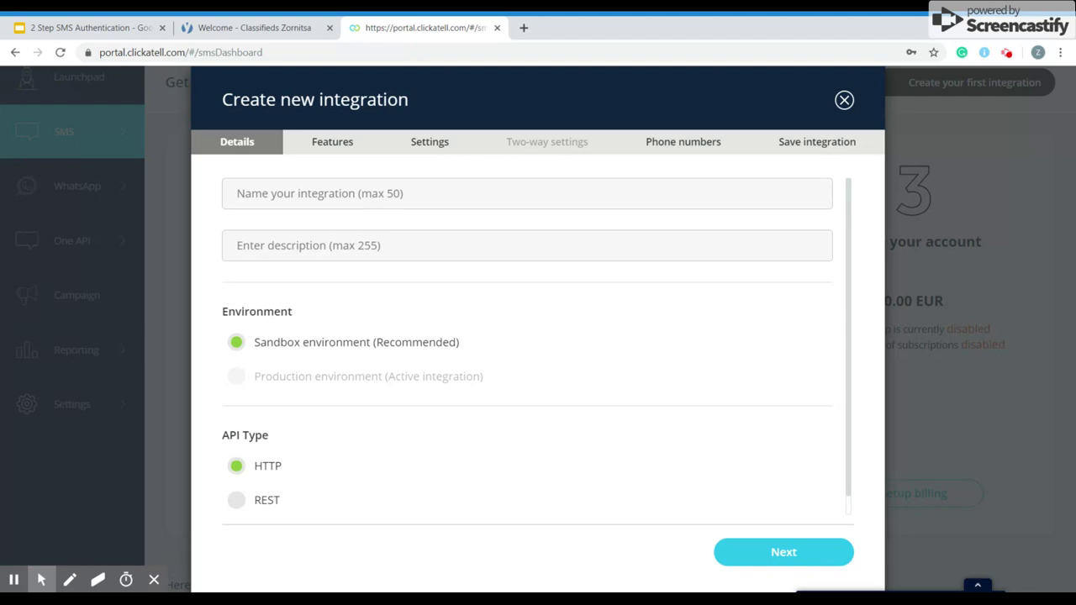
pyautogui.click(774, 569)
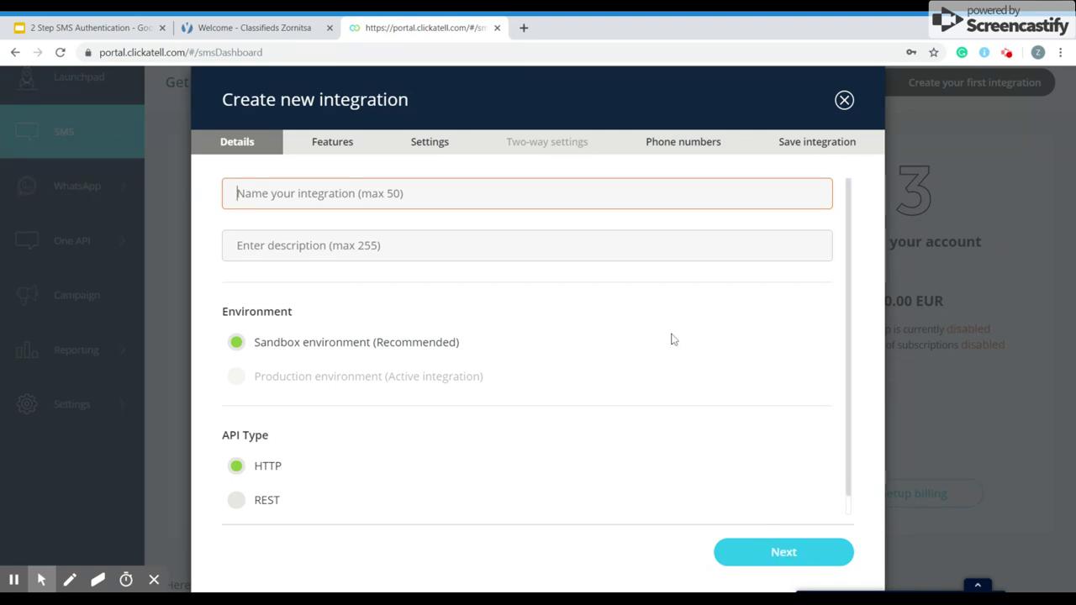
pyautogui.write('Test')
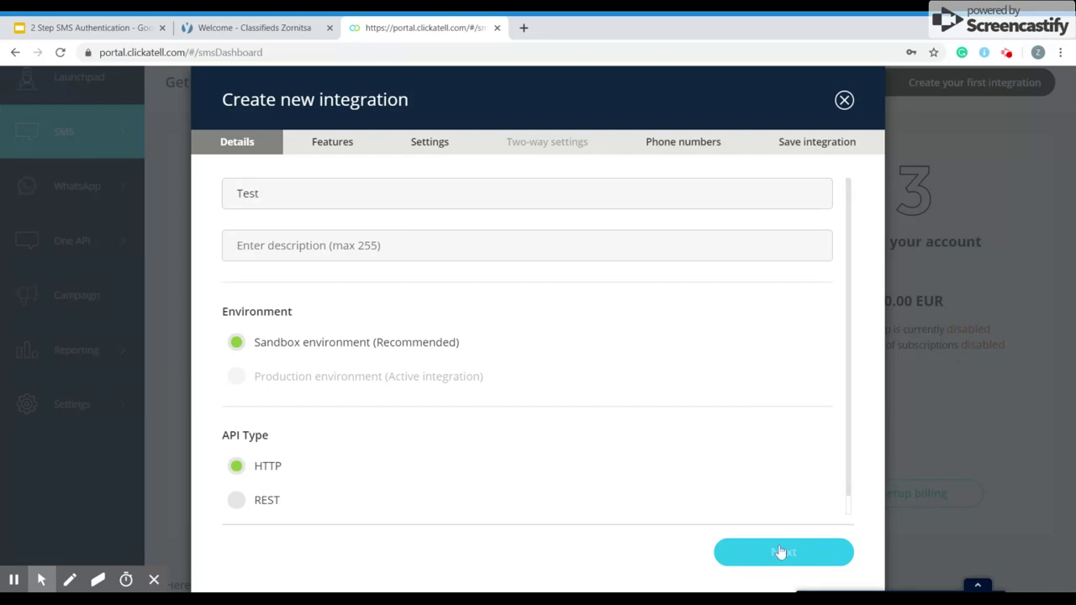
# Step through Features, Settings and Phone numbers, then save the Test integration
pyautogui.click(777, 551)
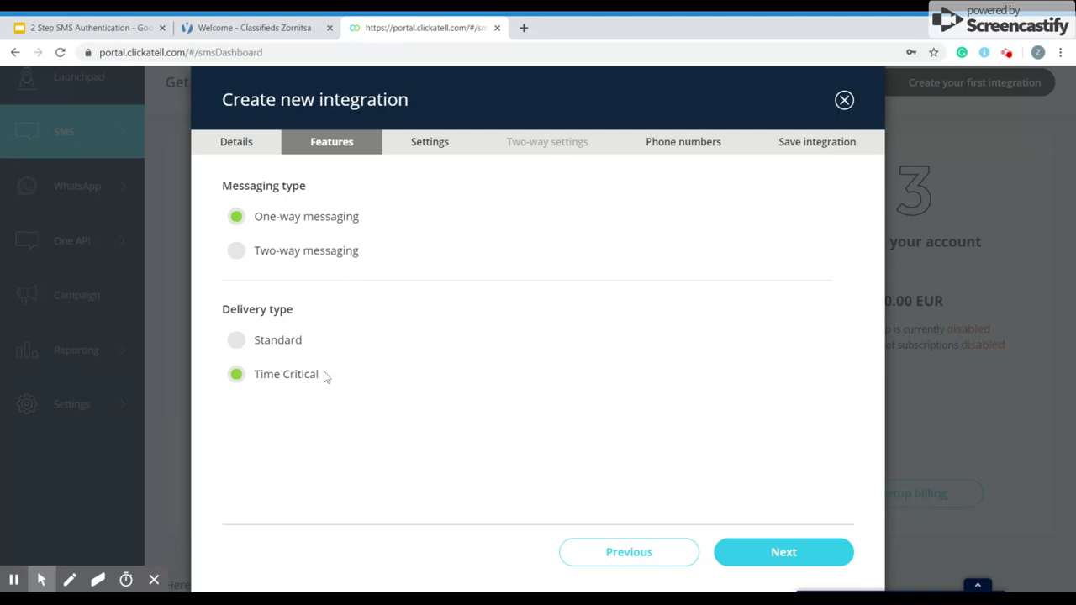
pyautogui.click(800, 564)
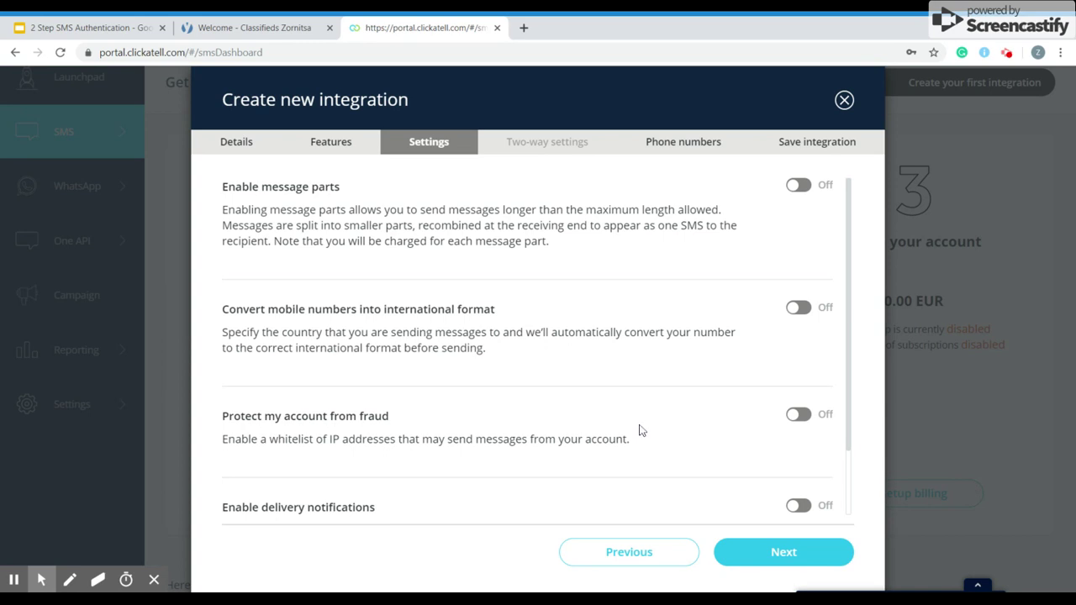
pyautogui.scroll(-1, 641, 432)
pyautogui.scroll(1, 641, 431)
pyautogui.click(754, 557)
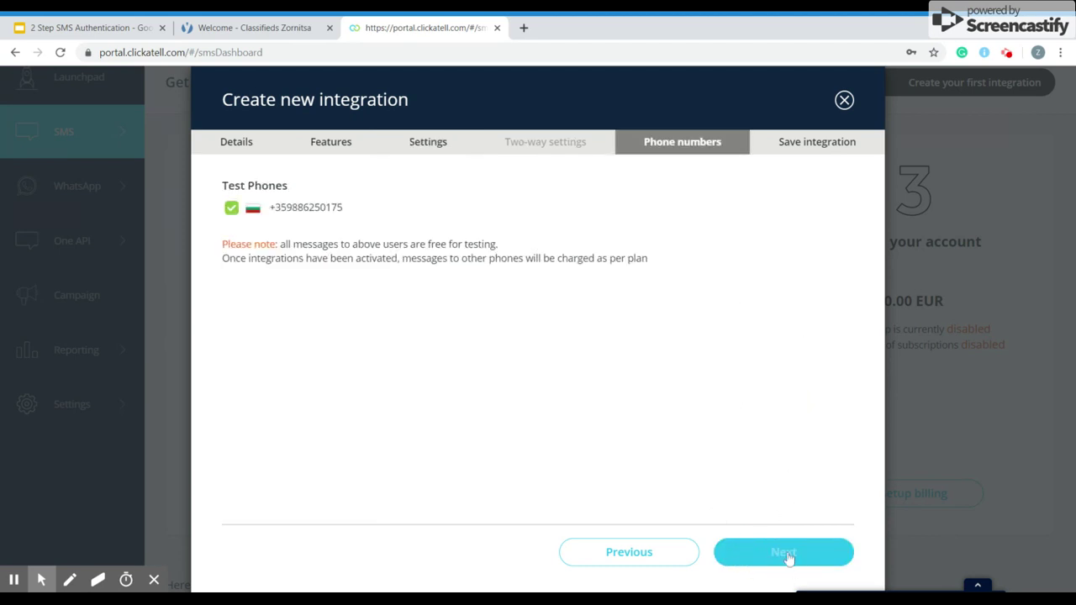
pyautogui.click(783, 558)
pyautogui.click(774, 558)
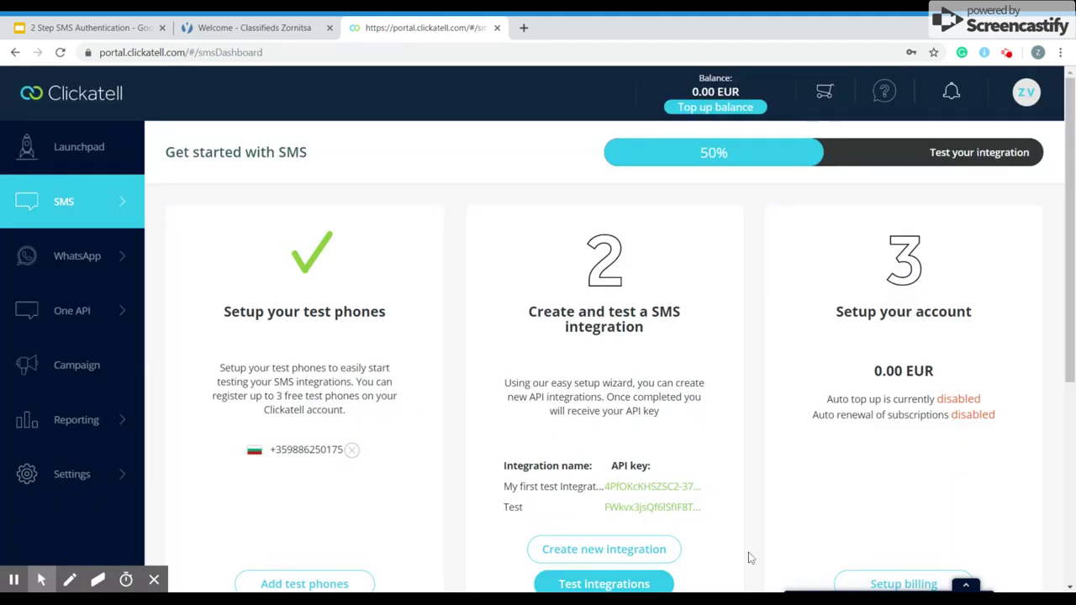
# Select the HTTP API key of My first test Integration, then return to Classifieds Zornitsa
pyautogui.scroll(-1, 734, 536)
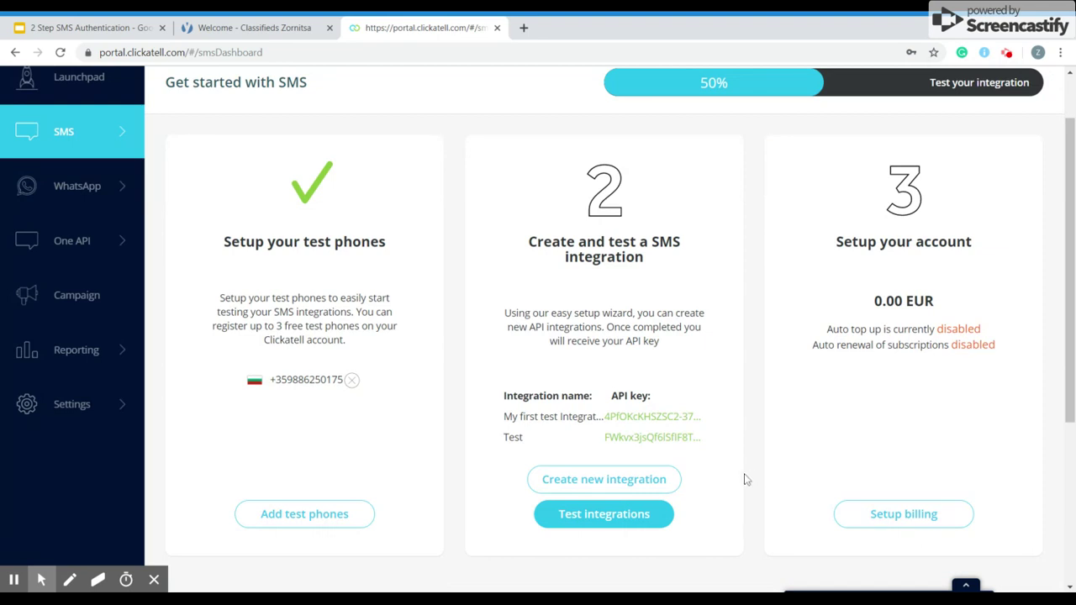
pyautogui.click(627, 420)
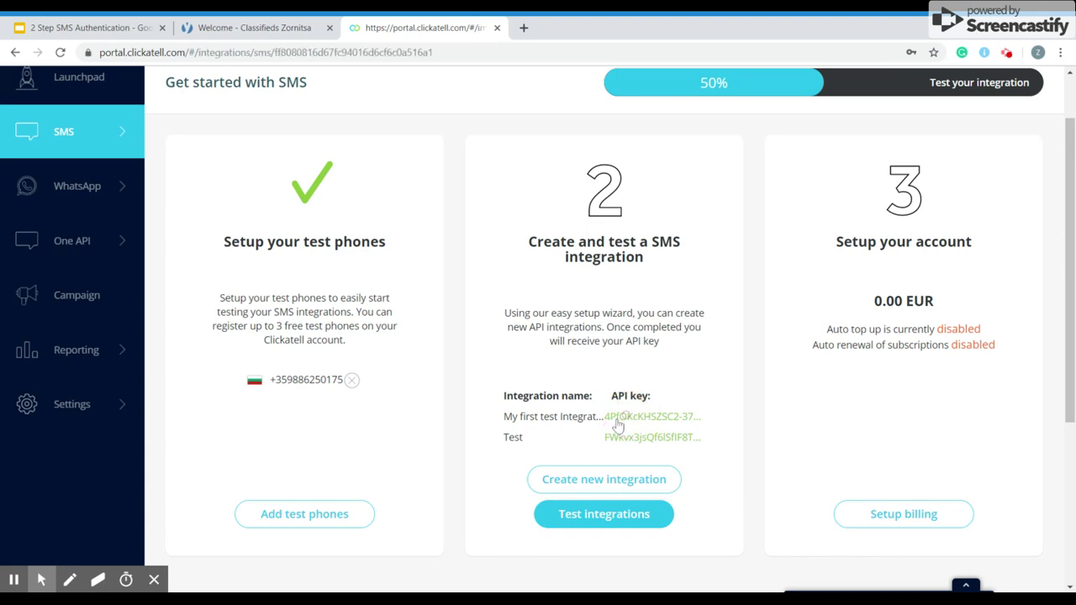
pyautogui.moveTo(336, 415); pyautogui.dragTo(185, 413)
pyautogui.hotkey('ctrl', 'c')
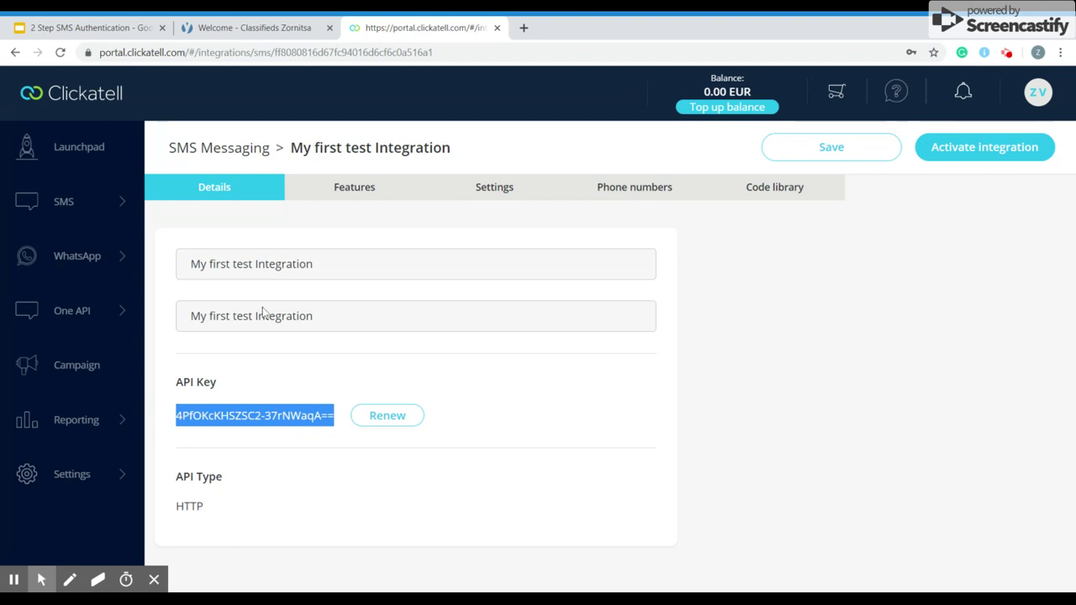
pyautogui.click(267, 28)
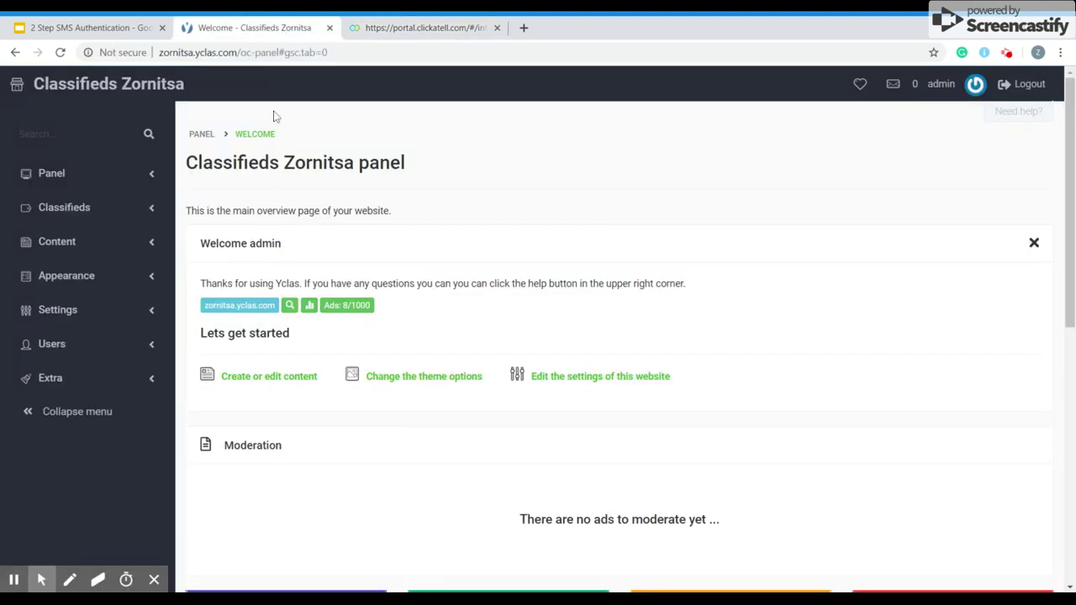
# Enable 2 Step SMS Authentication in General settings and paste in the Clickatell API key
pyautogui.click(96, 303)
pyautogui.click(87, 343)
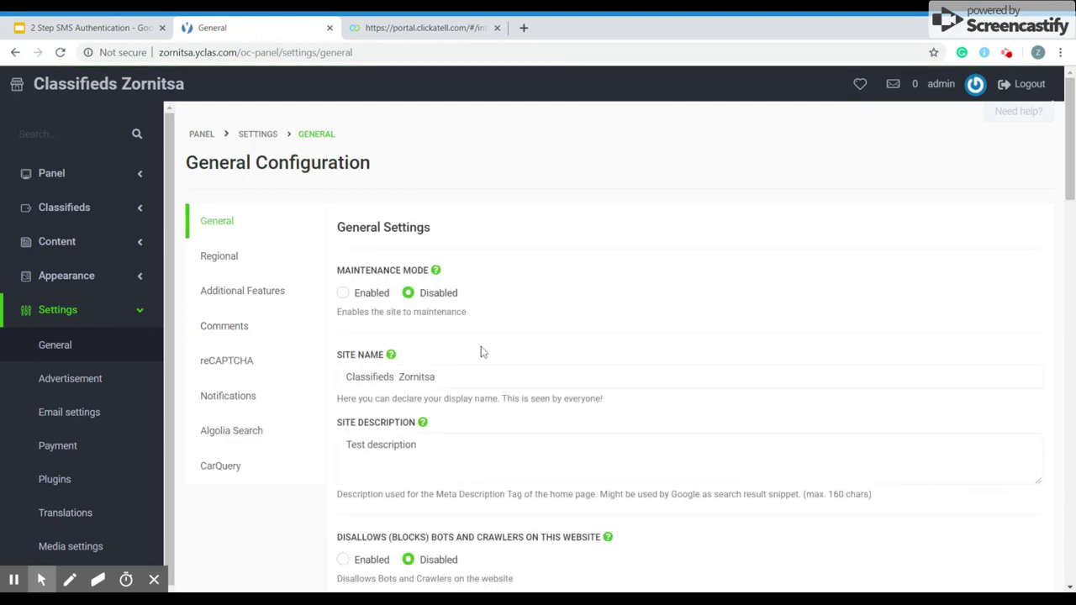
pyautogui.scroll(-3, 492, 348)
pyautogui.scroll(-2, 493, 348)
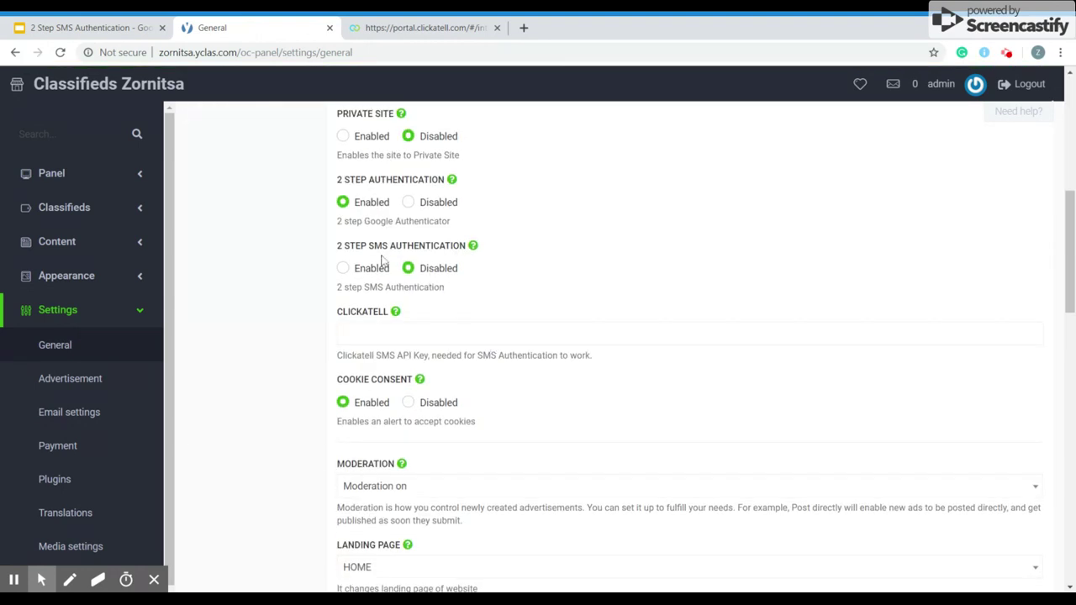
pyautogui.click(344, 268)
pyautogui.click(369, 333)
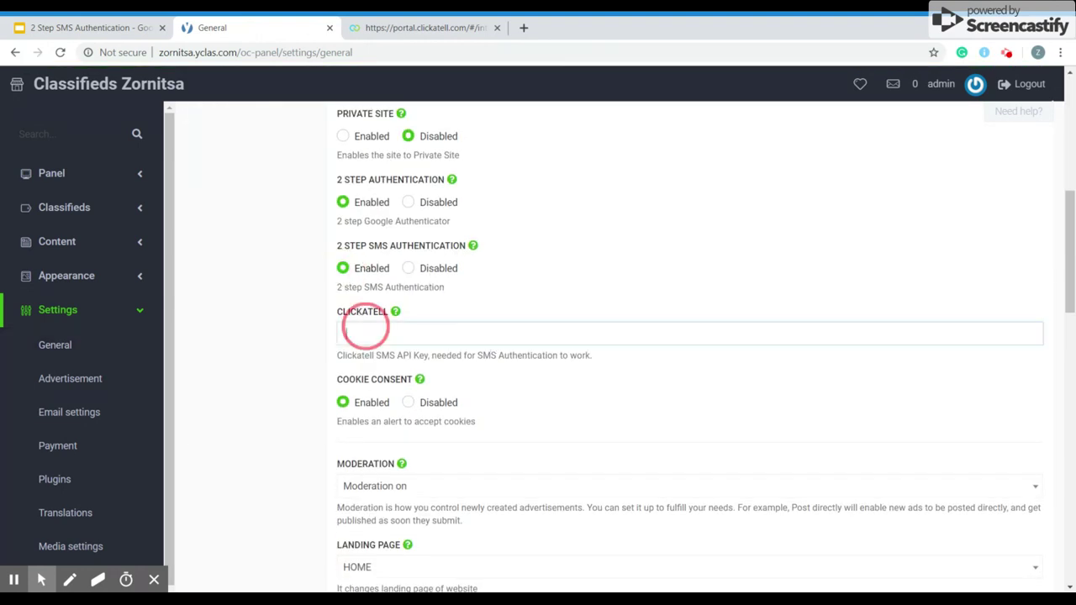
pyautogui.hotkey('ctrl', 'v')
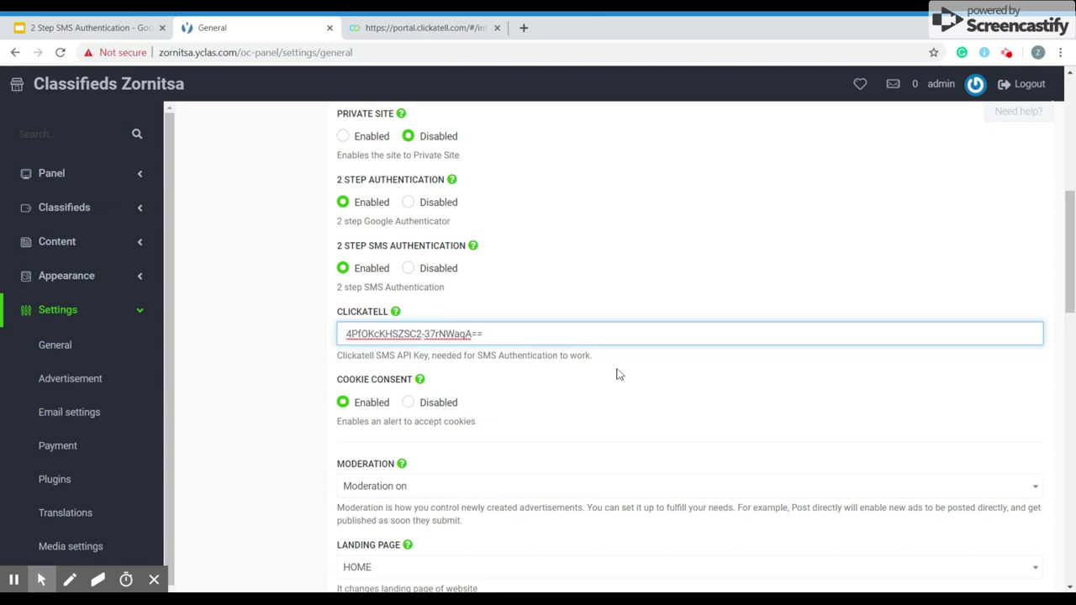
# Save the general configuration and scroll up to the SMS verification prompt
pyautogui.scroll(-8, 591, 385)
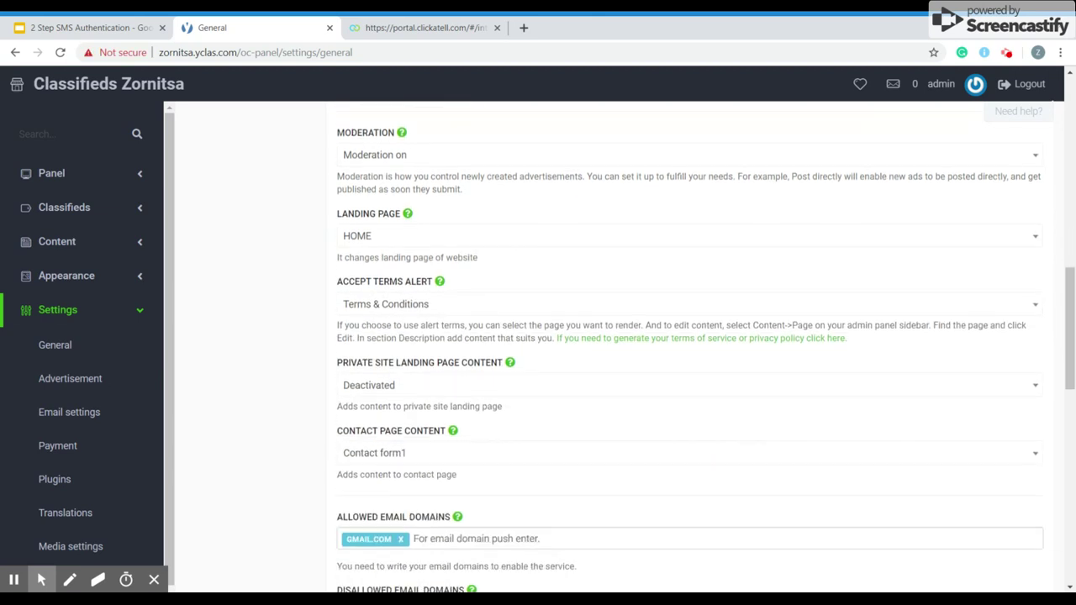
pyautogui.scroll(-6, 543, 422)
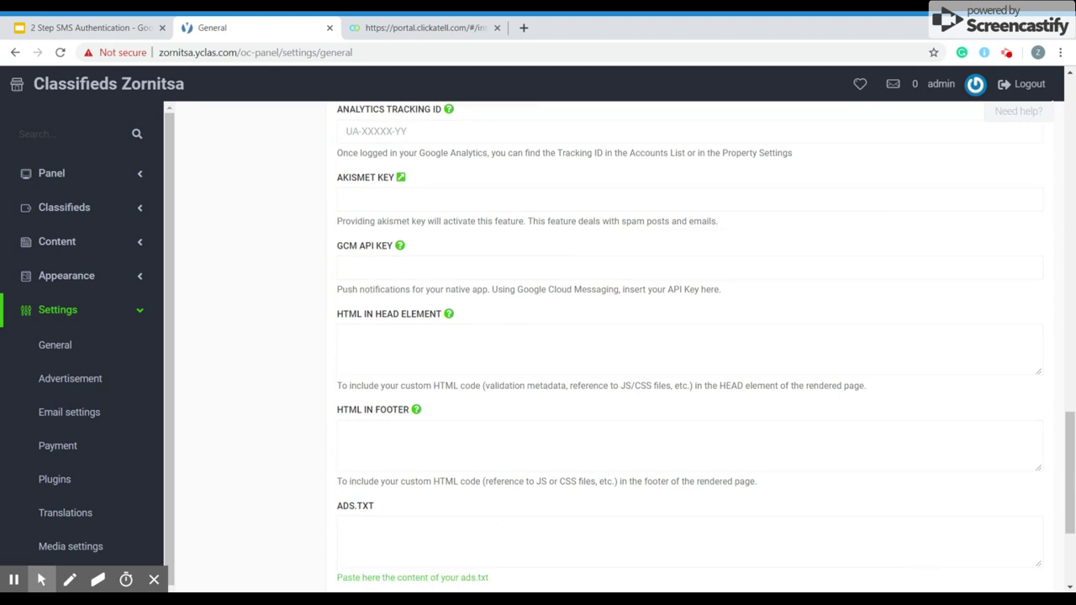
pyautogui.click(367, 515)
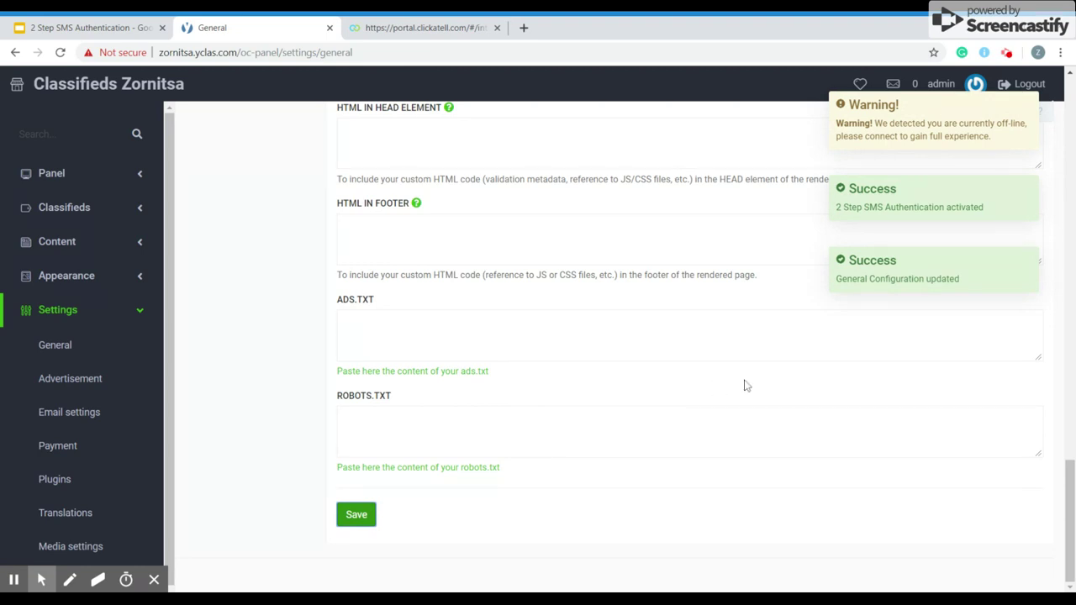
pyautogui.scroll(1, 745, 386)
pyautogui.scroll(3, 747, 384)
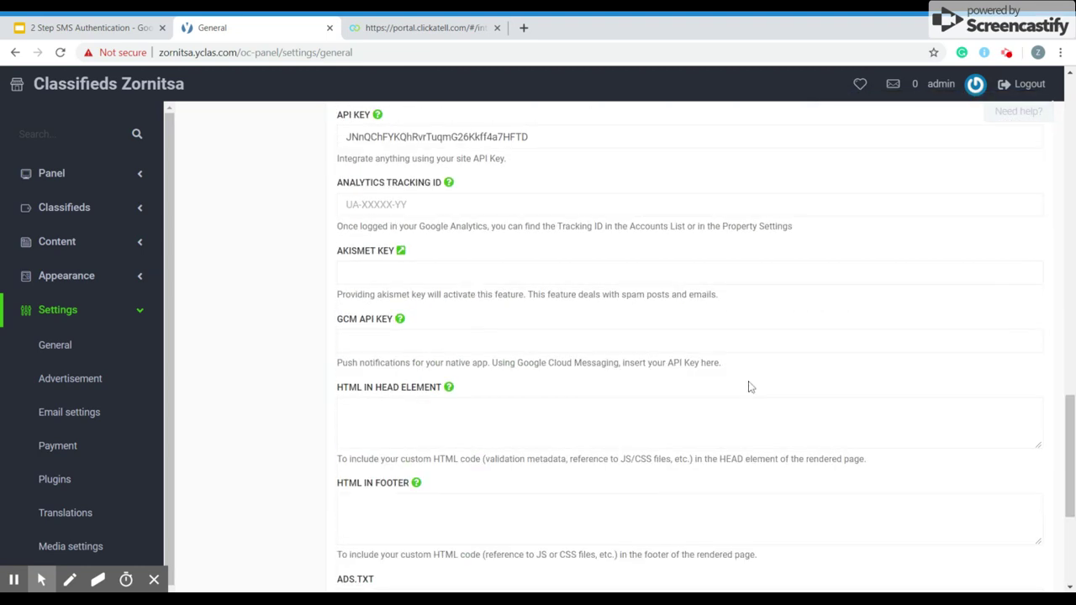
pyautogui.scroll(10, 747, 384)
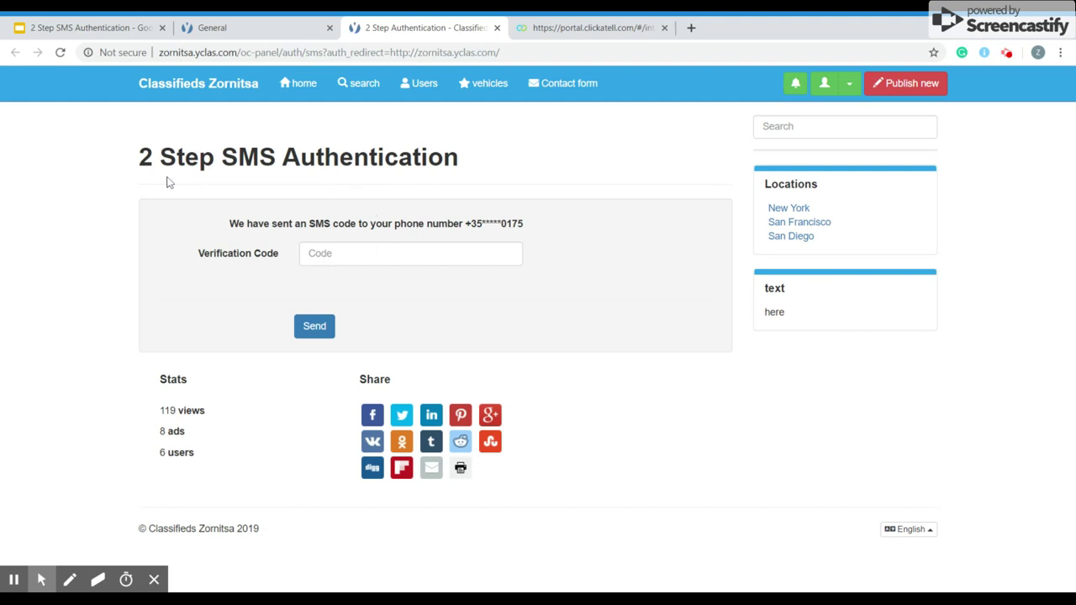
# Enter the received SMS verification code and submit it
pyautogui.click(329, 253)
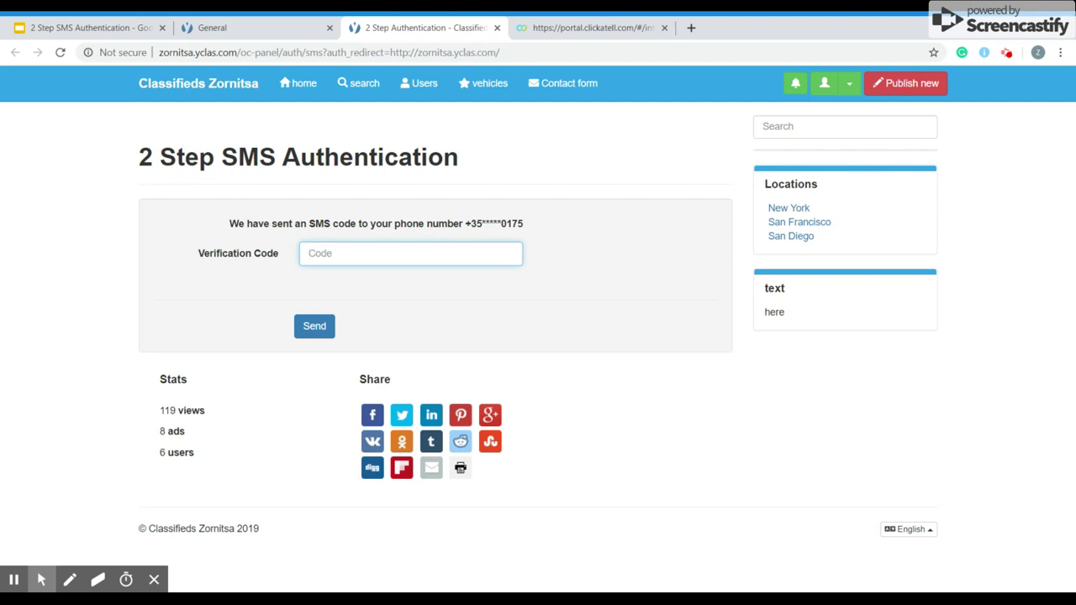
pyautogui.press('Return')
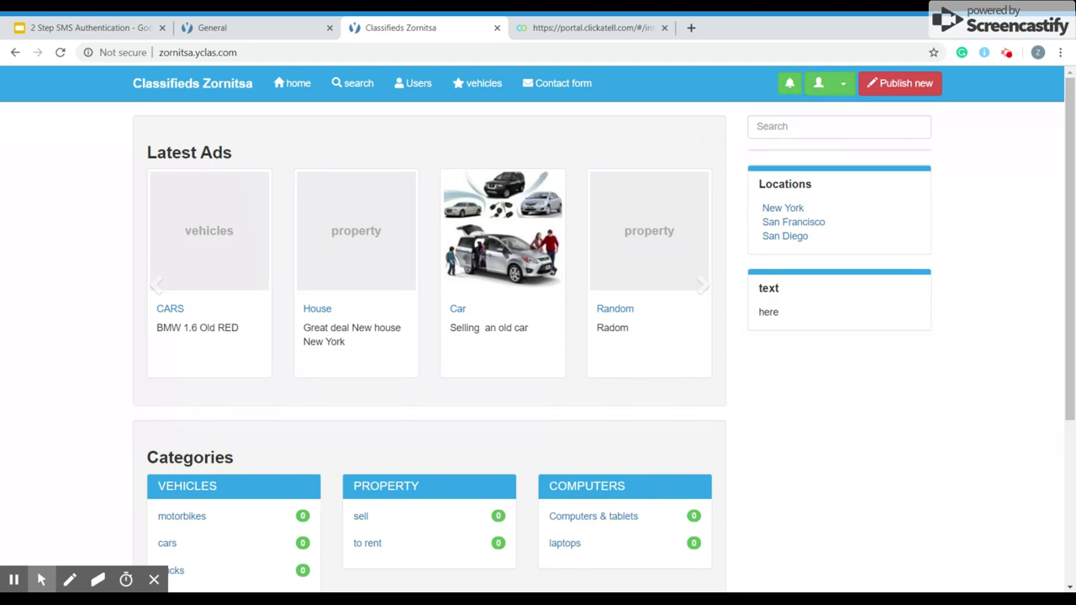
# Show the Features slide in Google Slides, then go back to the classifieds site
pyautogui.click(135, 25)
pyautogui.click(100, 229)
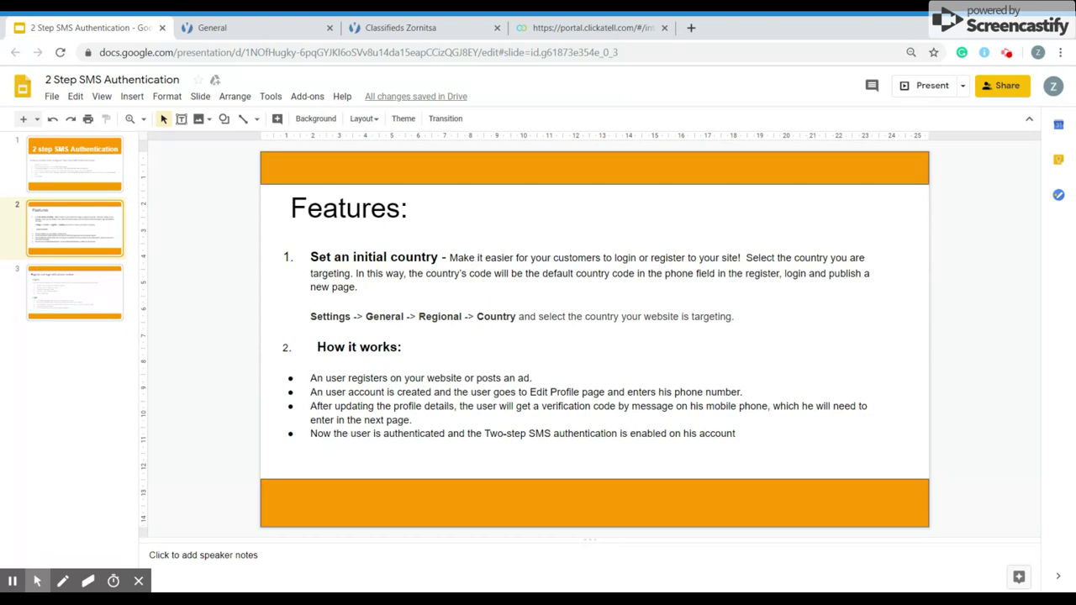
pyautogui.click(370, 26)
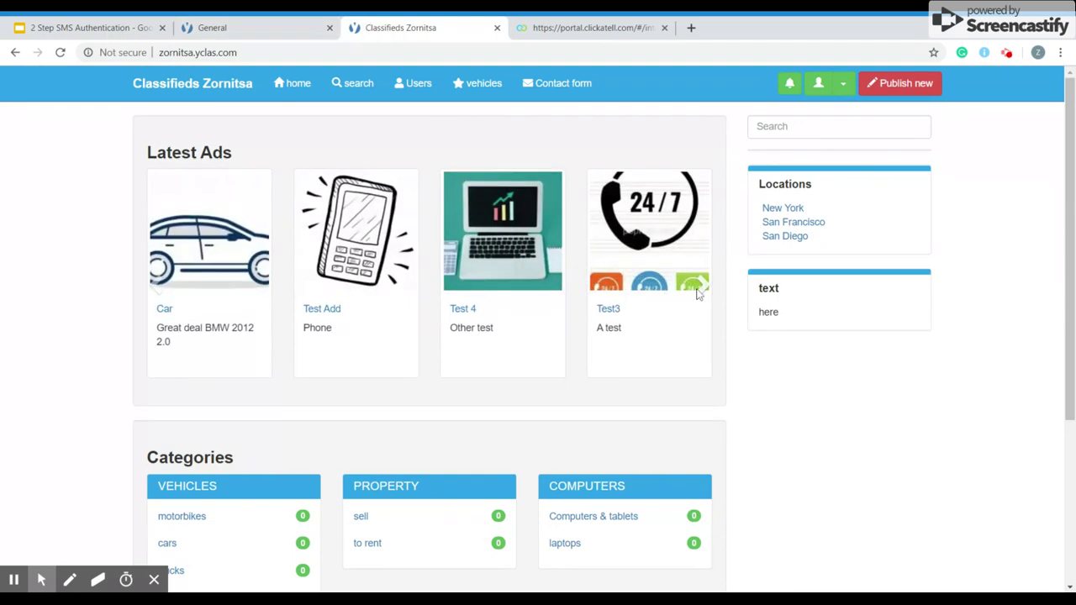
pyautogui.click(143, 25)
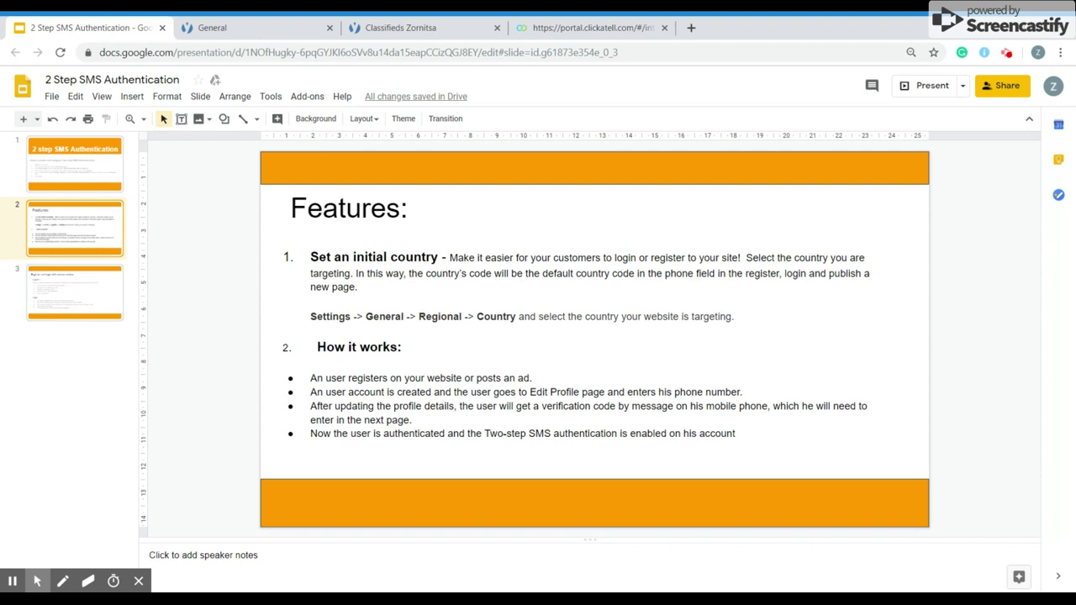
pyautogui.click(87, 289)
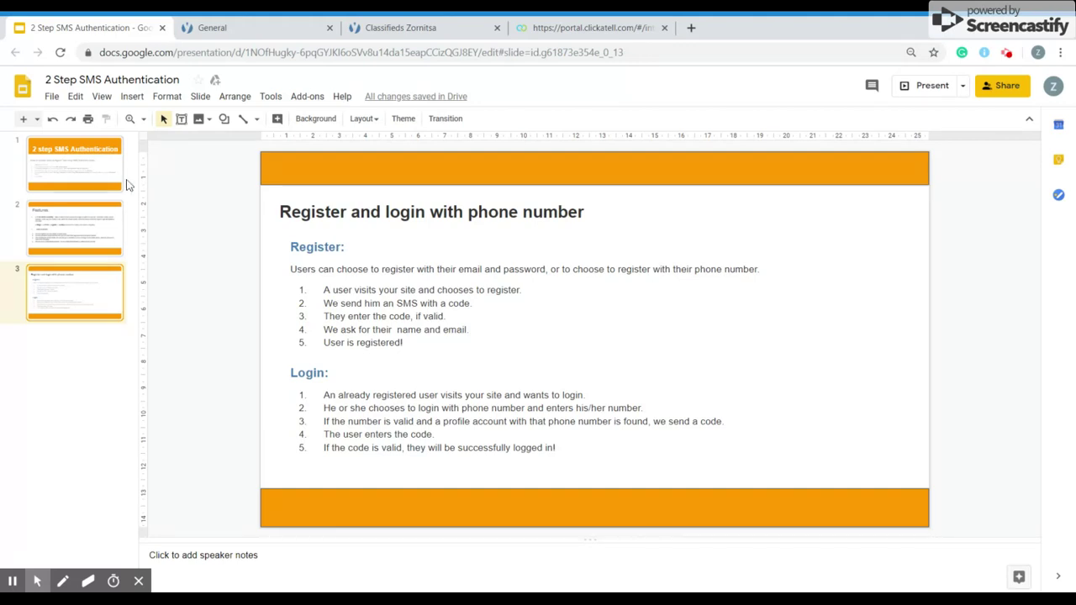
pyautogui.click(90, 221)
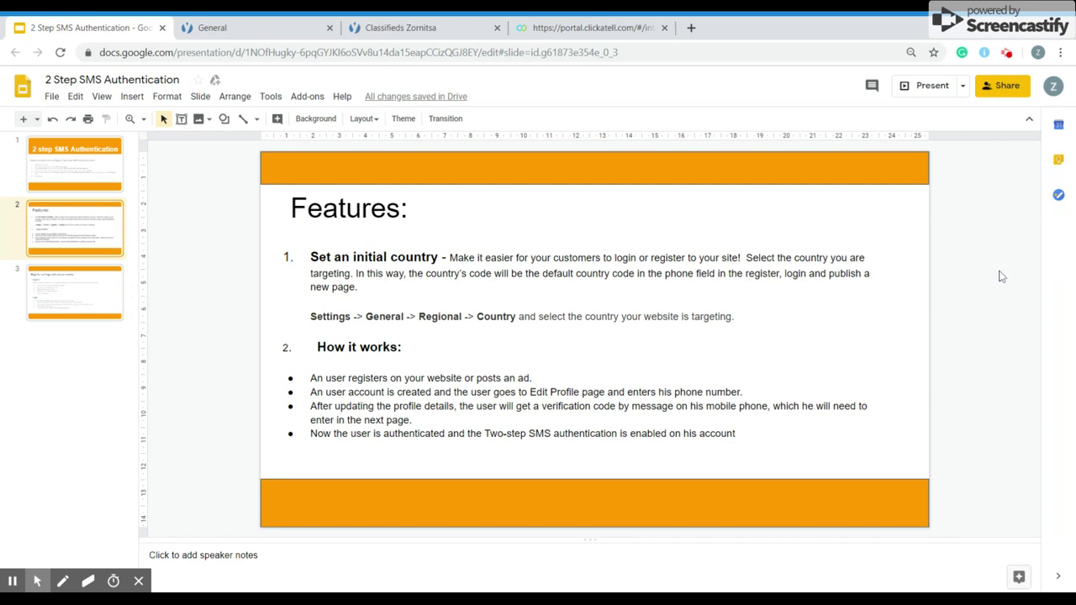
pyautogui.click(250, 23)
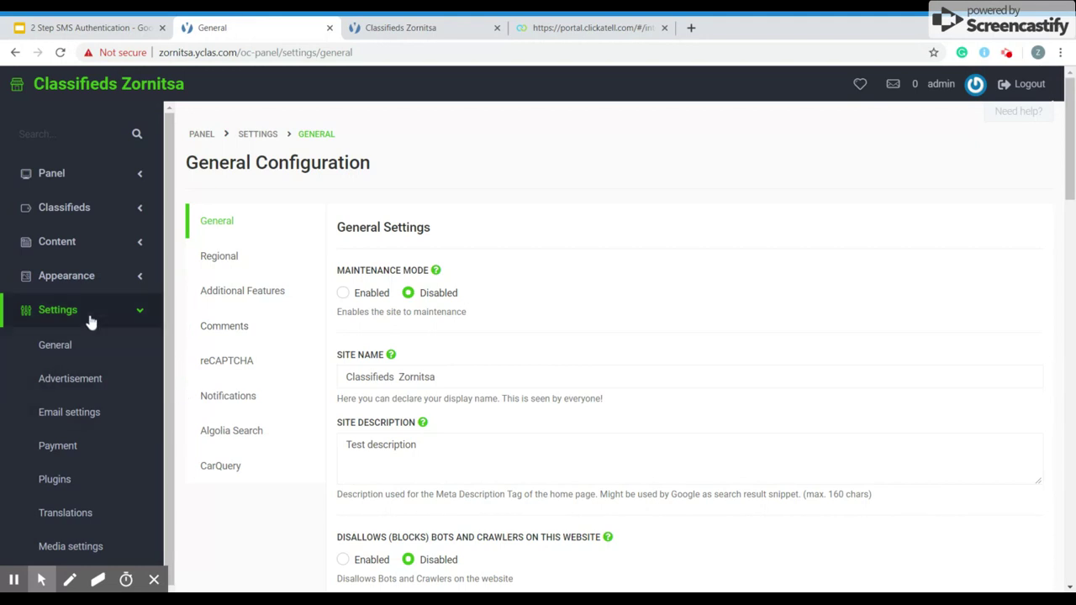
# Go from the Features slide to the admin General settings and show Regional settings
pyautogui.scroll(-1, 113, 352)
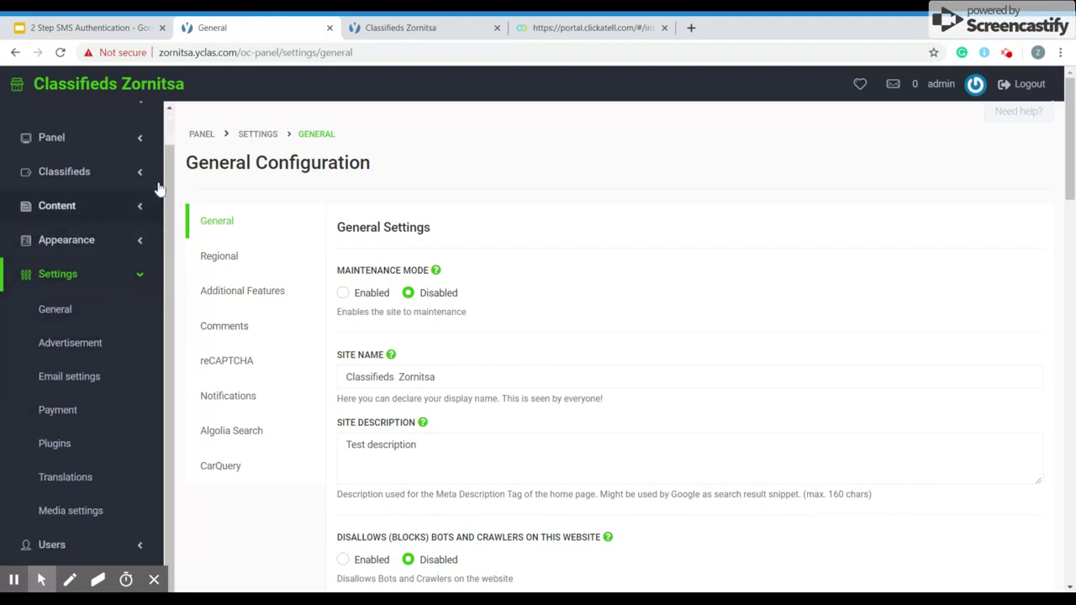
pyautogui.click(84, 27)
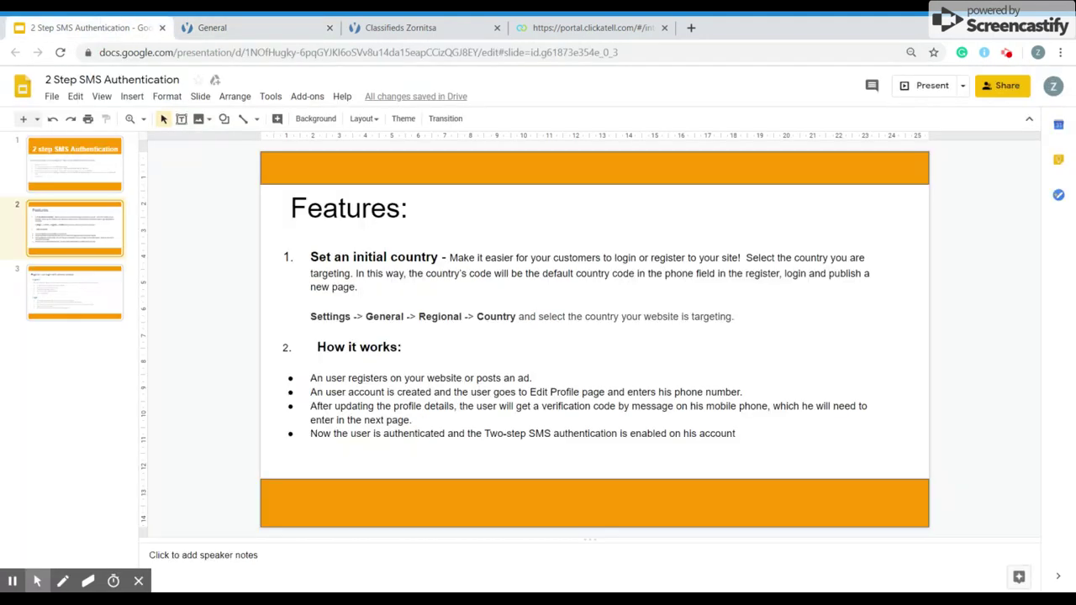
pyautogui.click(250, 25)
pyautogui.click(122, 320)
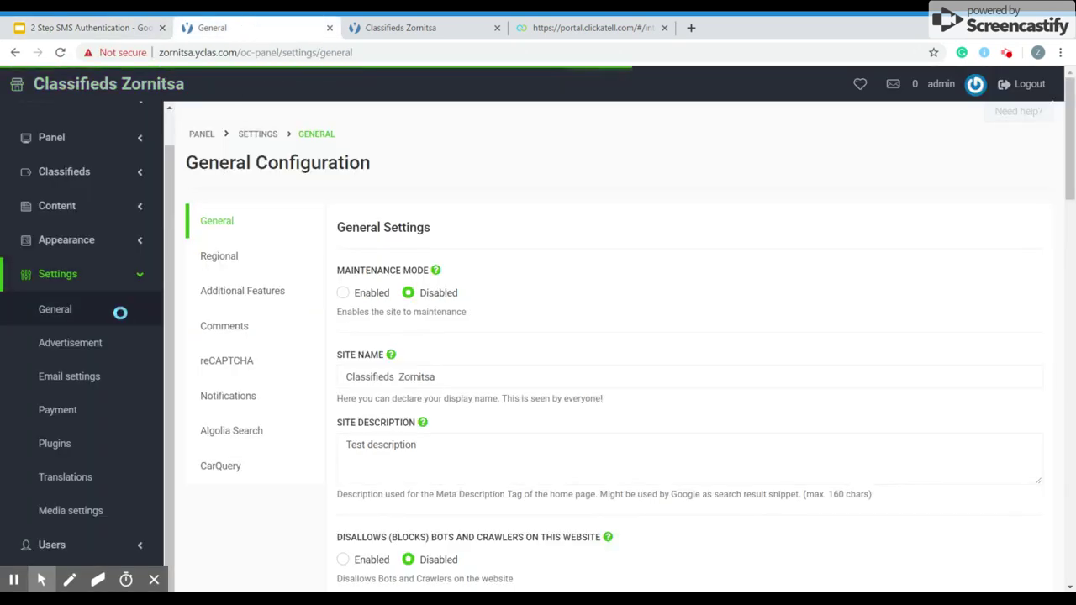
pyautogui.click(228, 259)
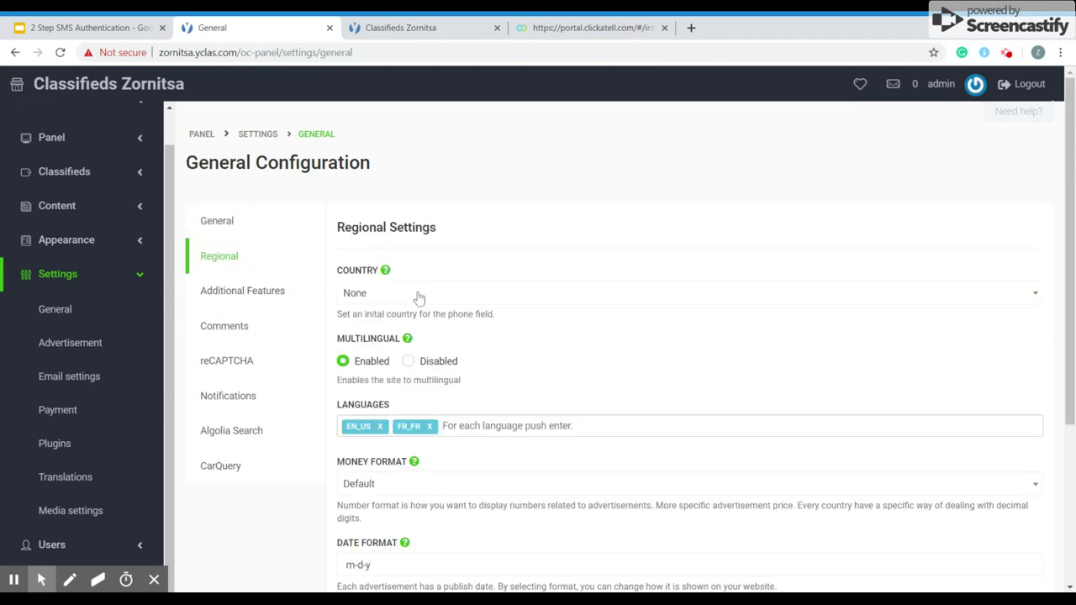
# Choose Algeria as the initial country in the Country list
pyautogui.click(422, 298)
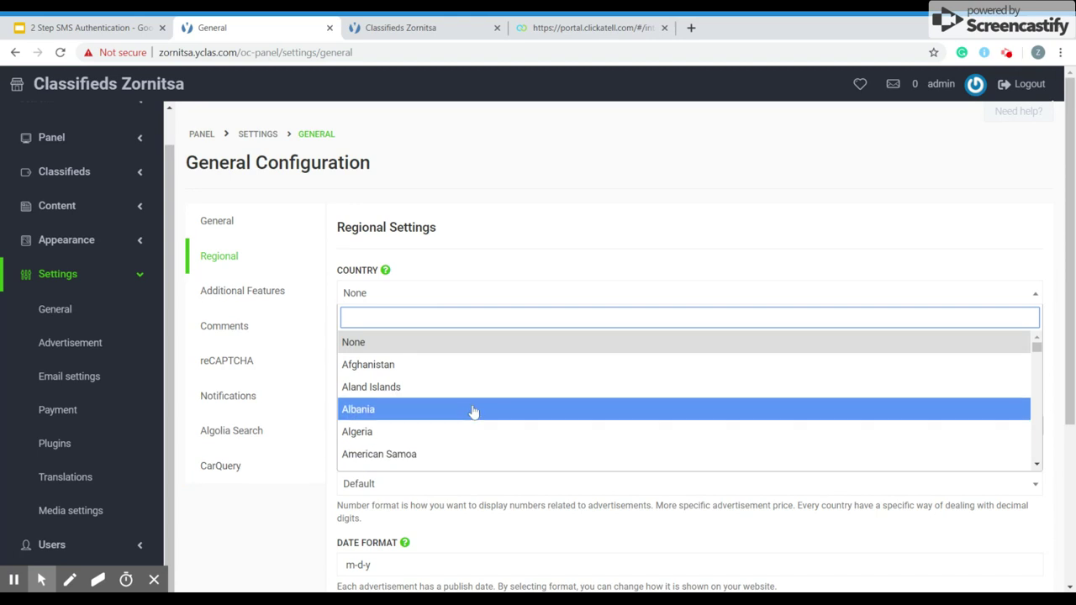
pyautogui.scroll(-5, 473, 411)
pyautogui.scroll(-5, 473, 411)
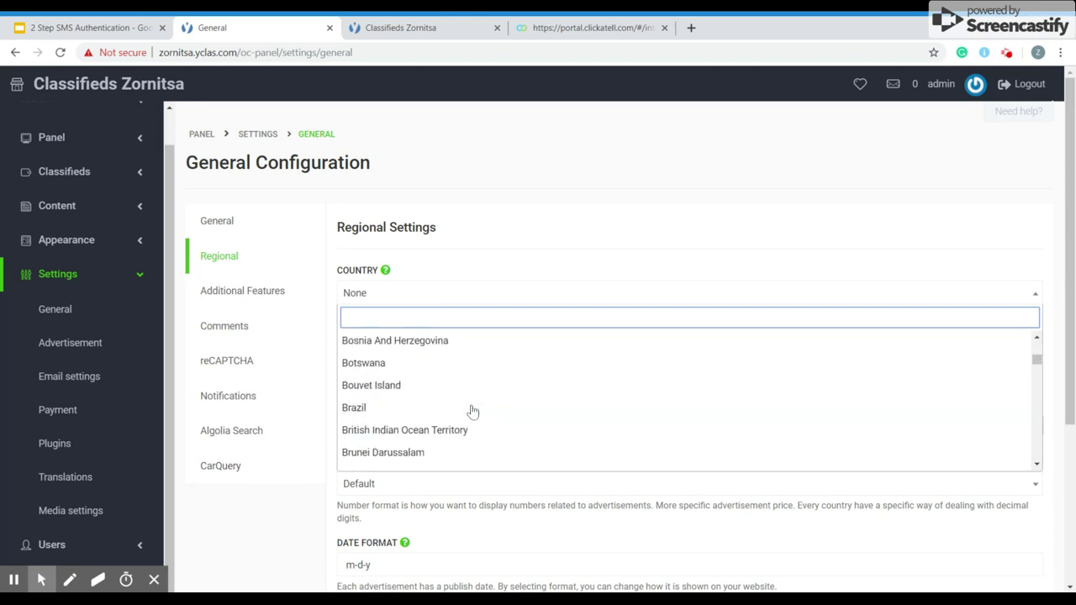
pyautogui.scroll(-2, 473, 412)
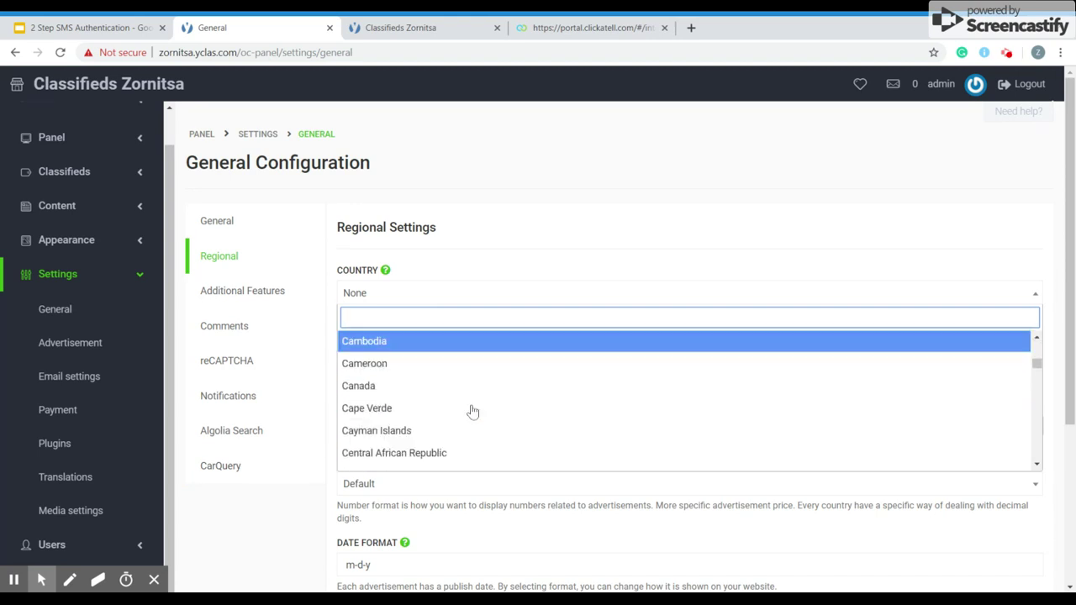
pyautogui.scroll(12, 424, 386)
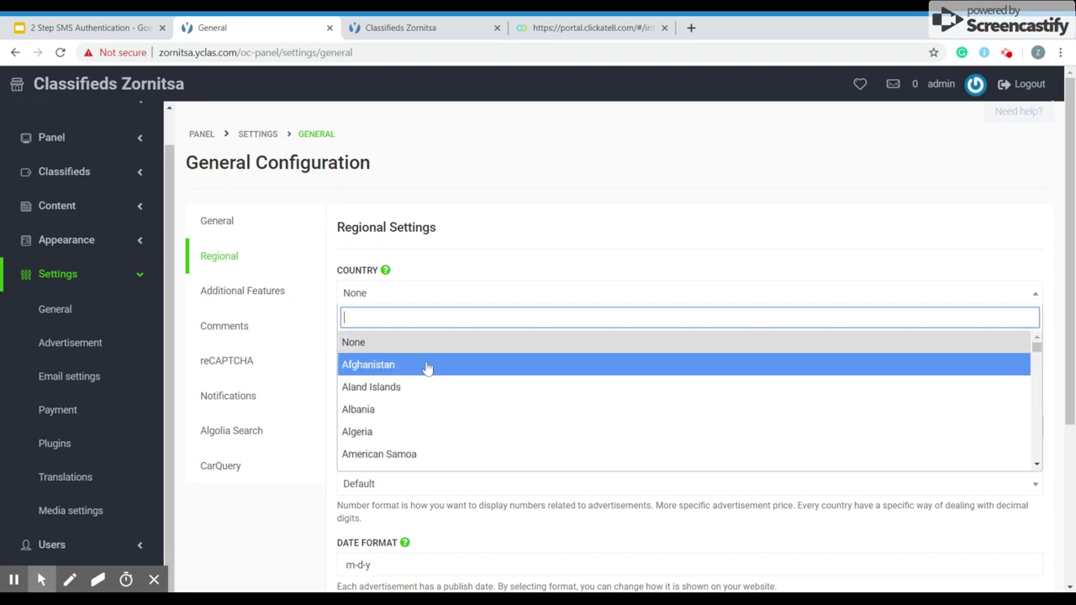
pyautogui.write('en')
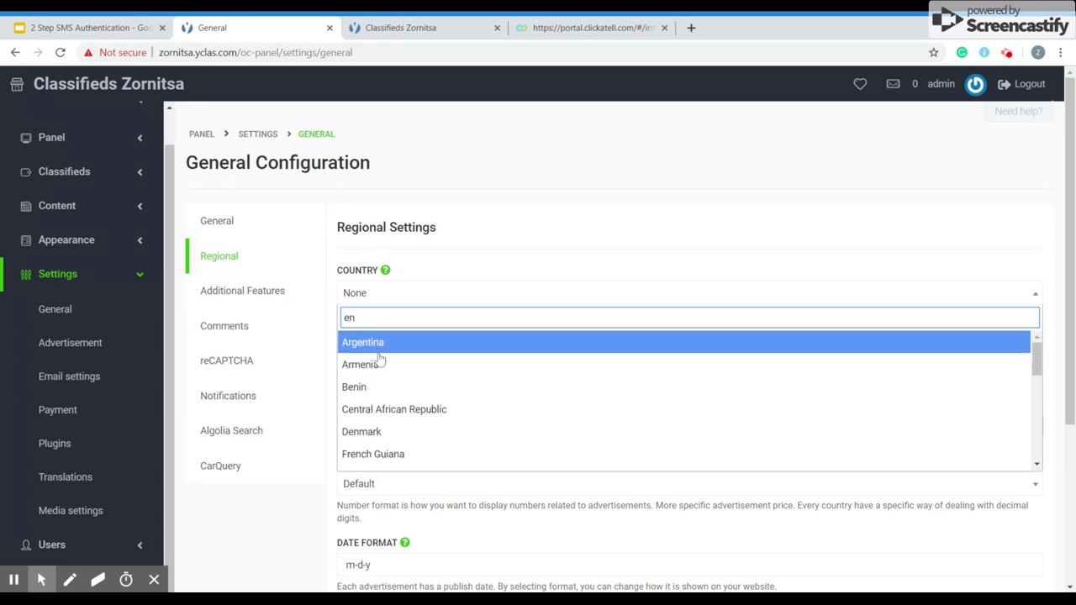
pyautogui.write('g')
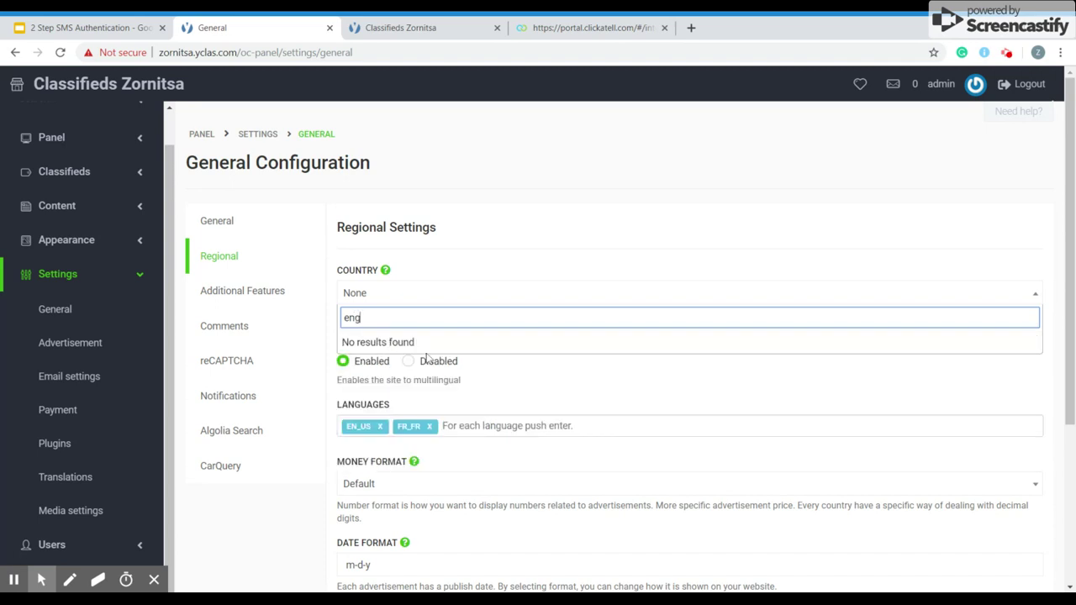
pyautogui.press('BackSpace')
pyautogui.press('BackSpace')
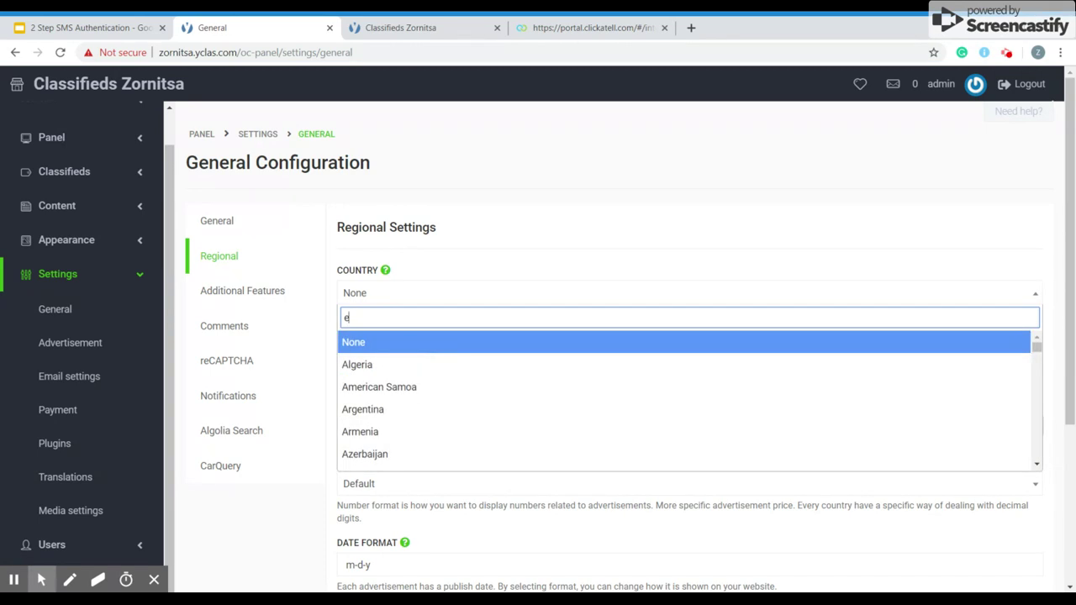
pyautogui.click(379, 365)
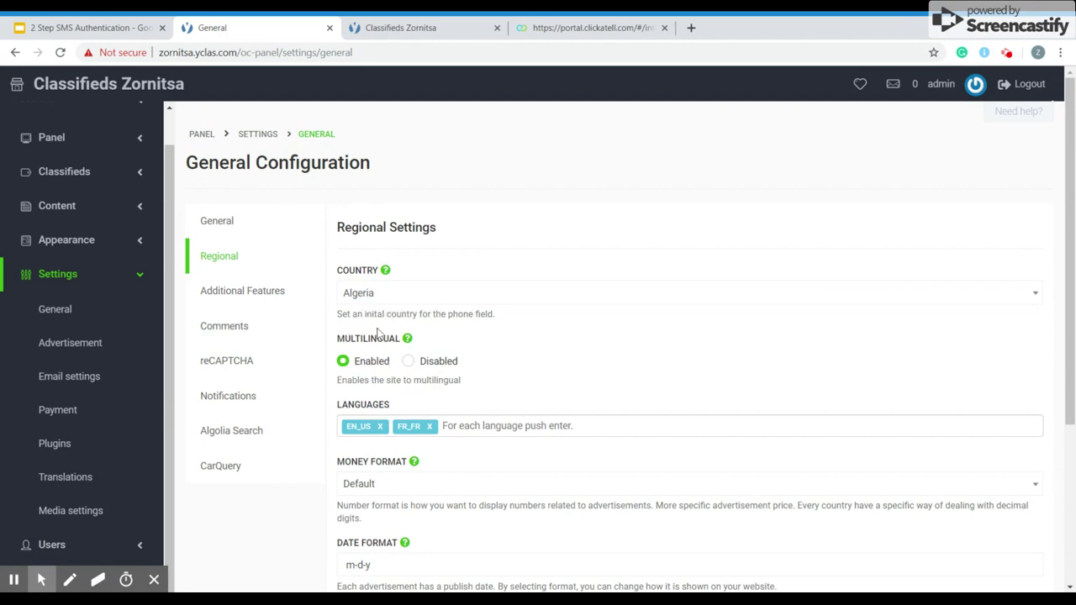
# Save the configuration with Algeria as the initial country
pyautogui.scroll(-3, 410, 430)
pyautogui.click(357, 524)
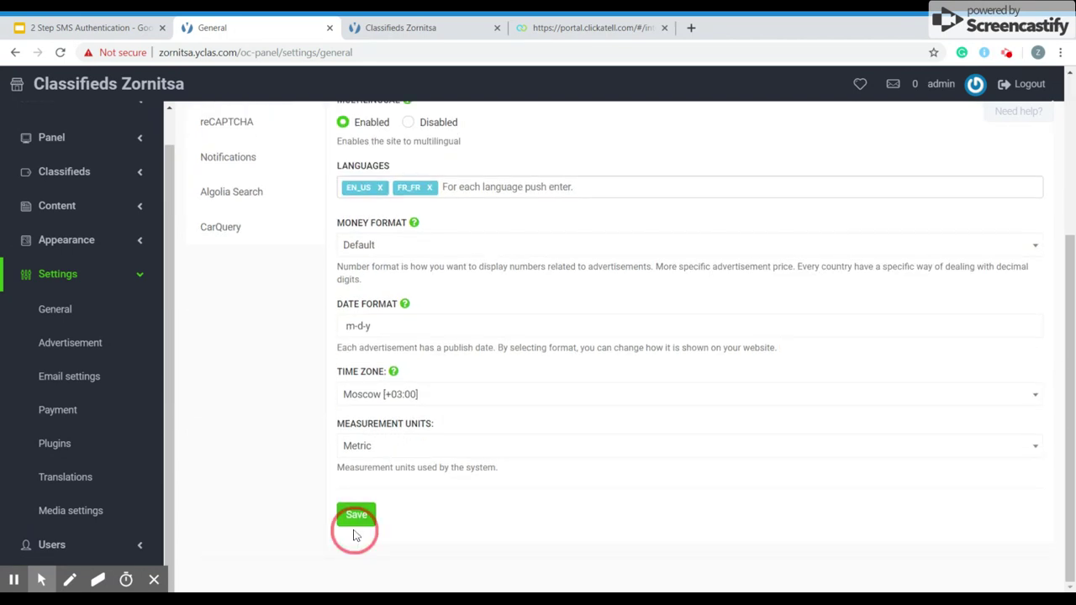
pyautogui.click(359, 527)
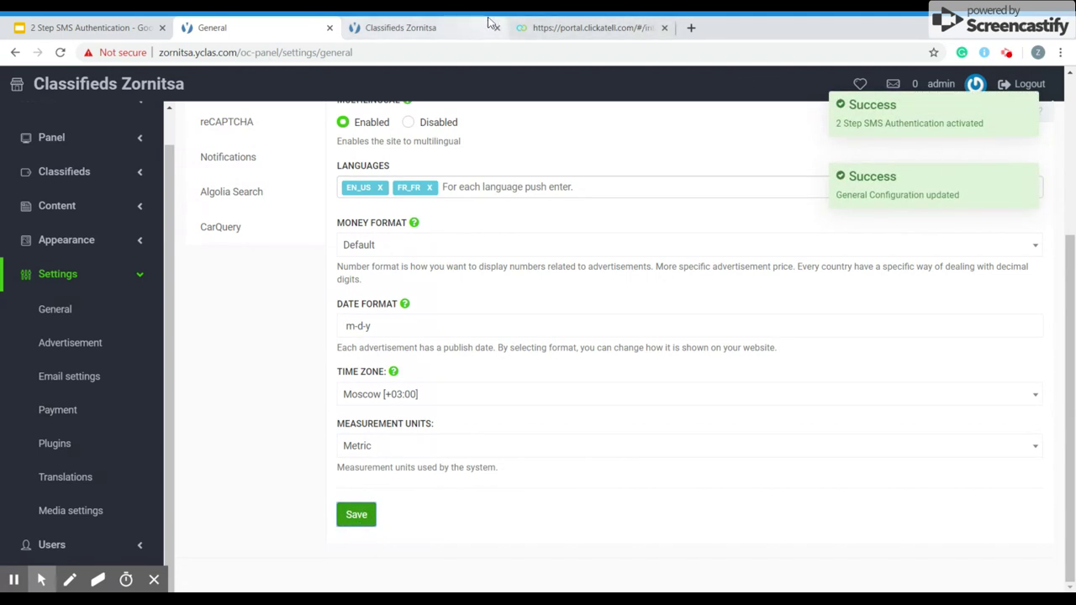
pyautogui.click(436, 23)
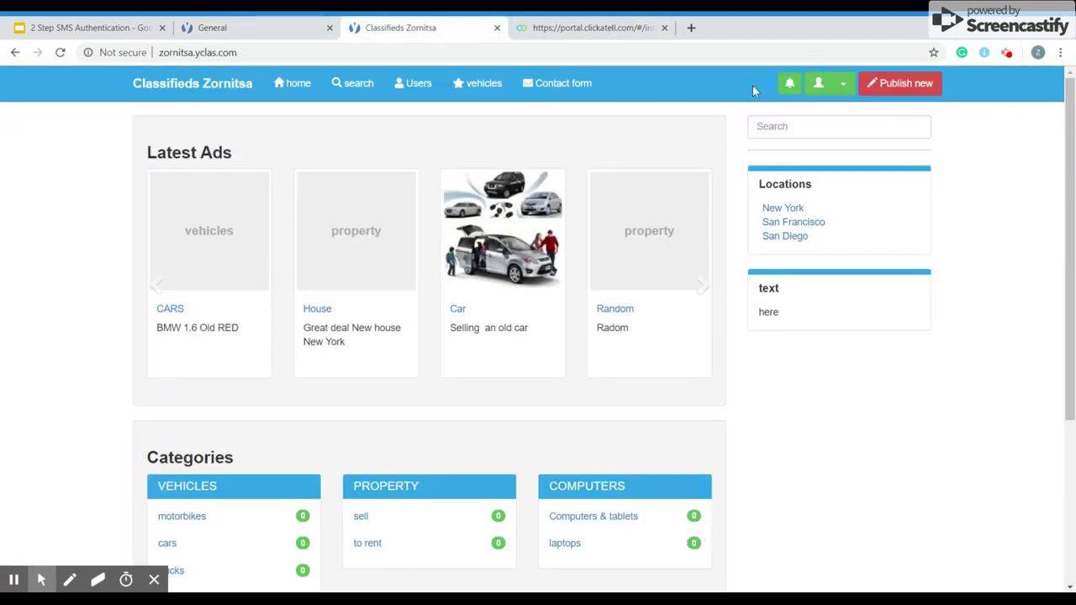
# Go to the public site and log out of the admin account
pyautogui.click(842, 84)
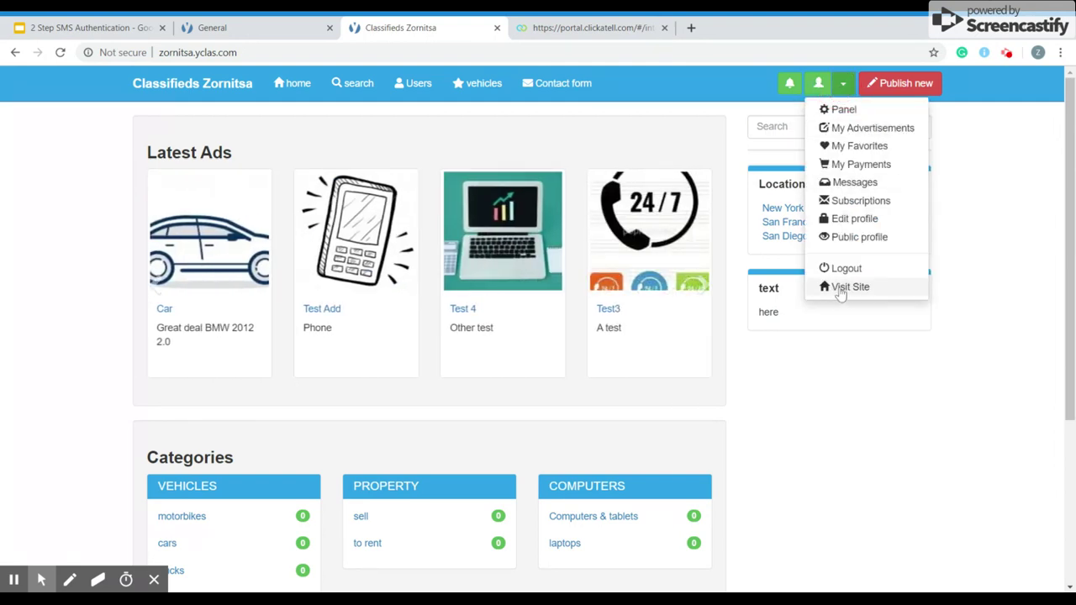
pyautogui.click(838, 290)
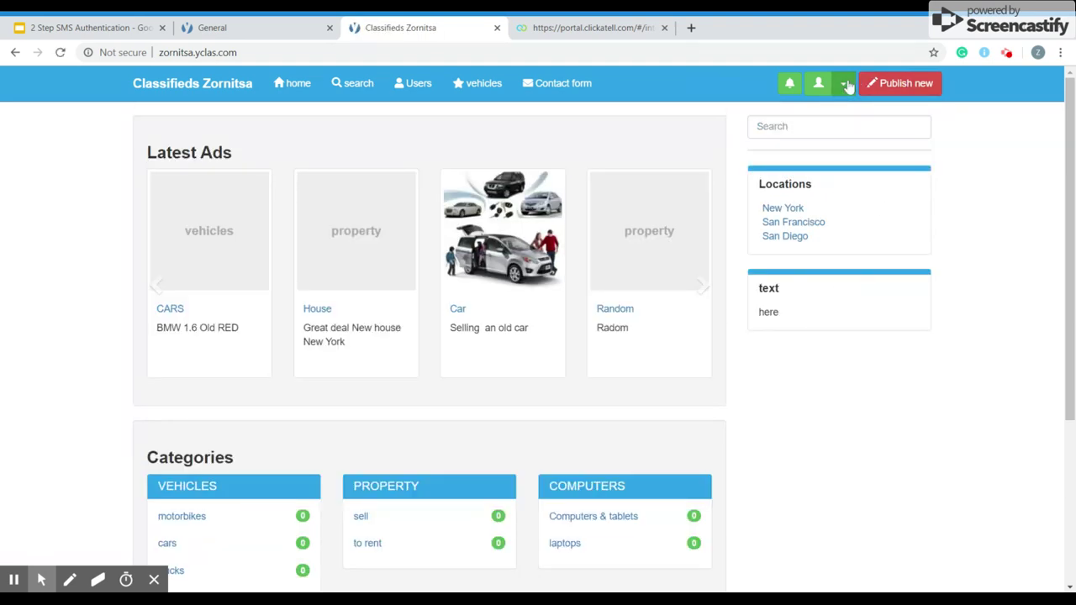
pyautogui.click(844, 84)
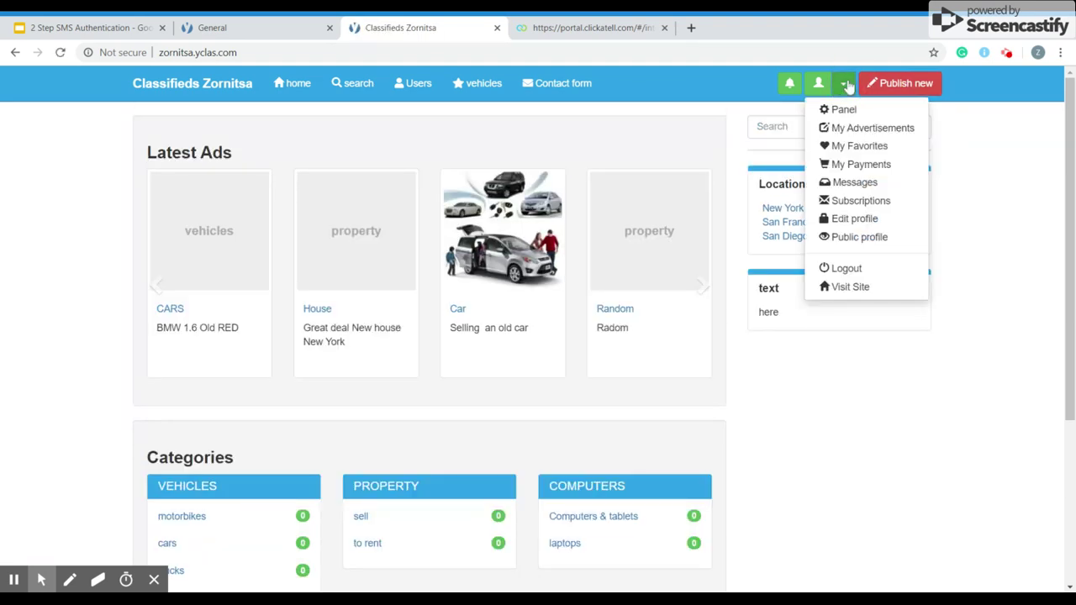
pyautogui.click(836, 269)
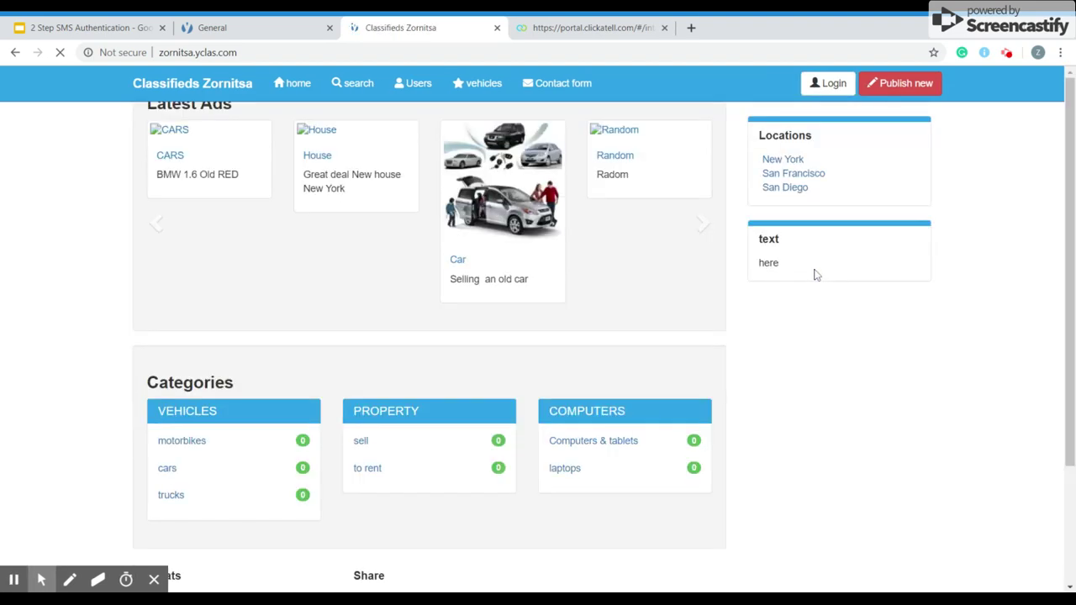
# Open Login, then Register, and confirm Phone Register shows Algeria's flag preselected
pyautogui.click(828, 83)
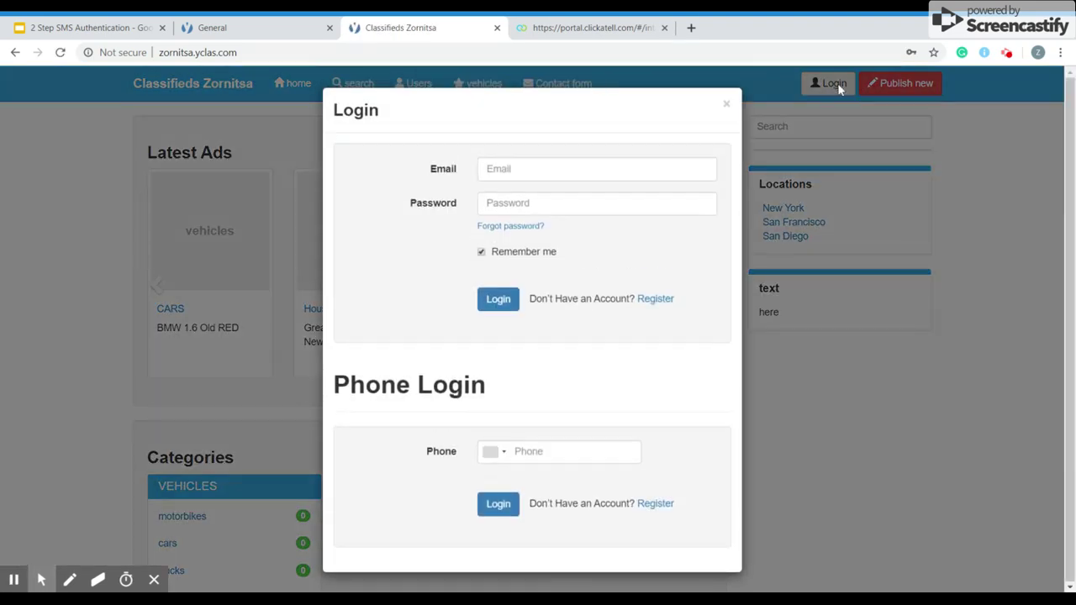
pyautogui.click(652, 298)
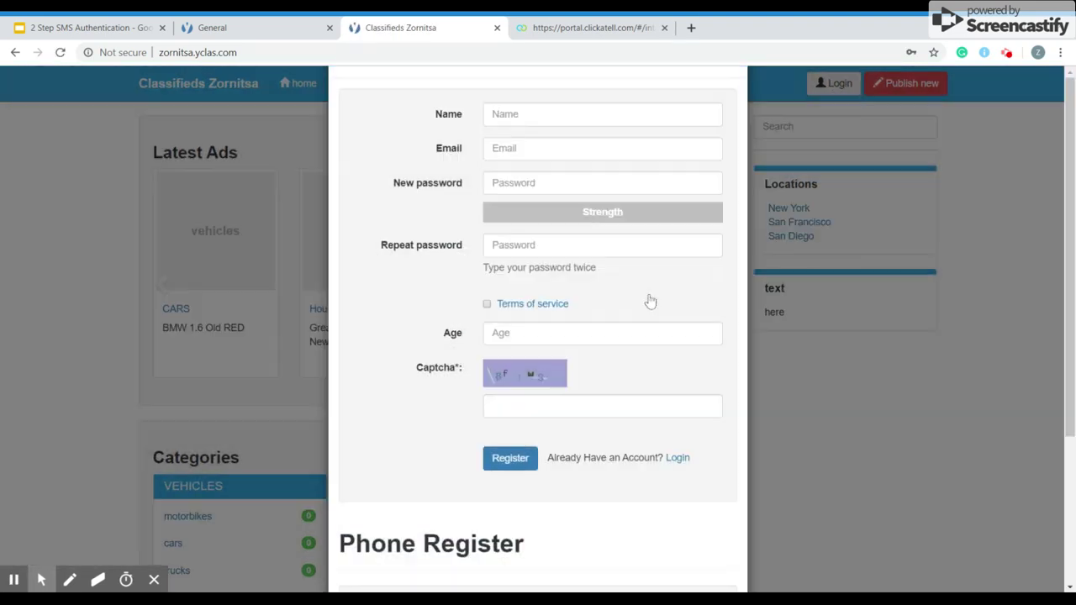
pyautogui.scroll(-3, 631, 419)
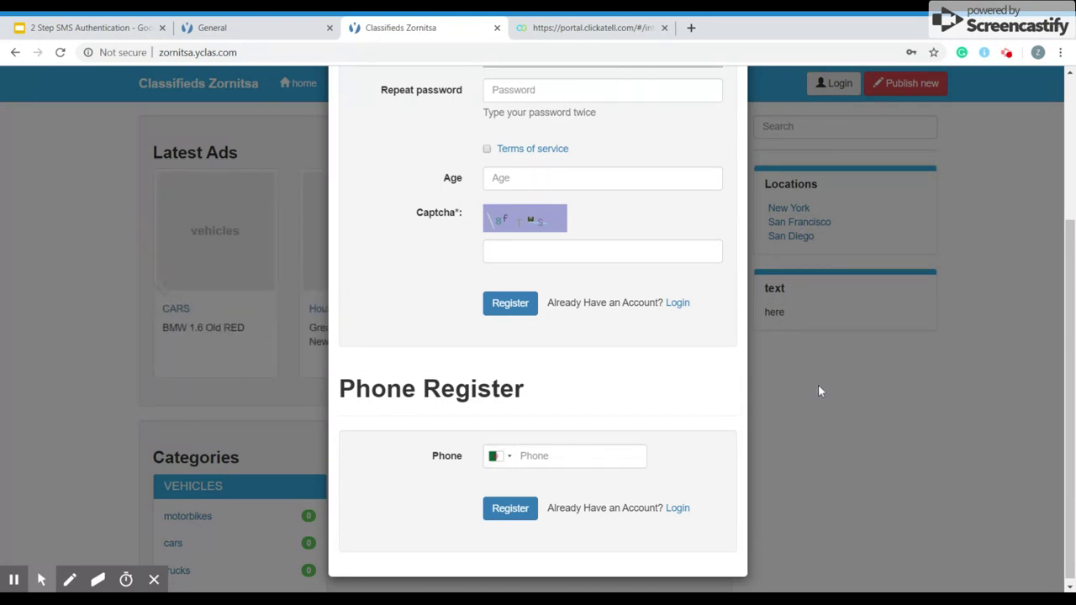
pyautogui.click(133, 27)
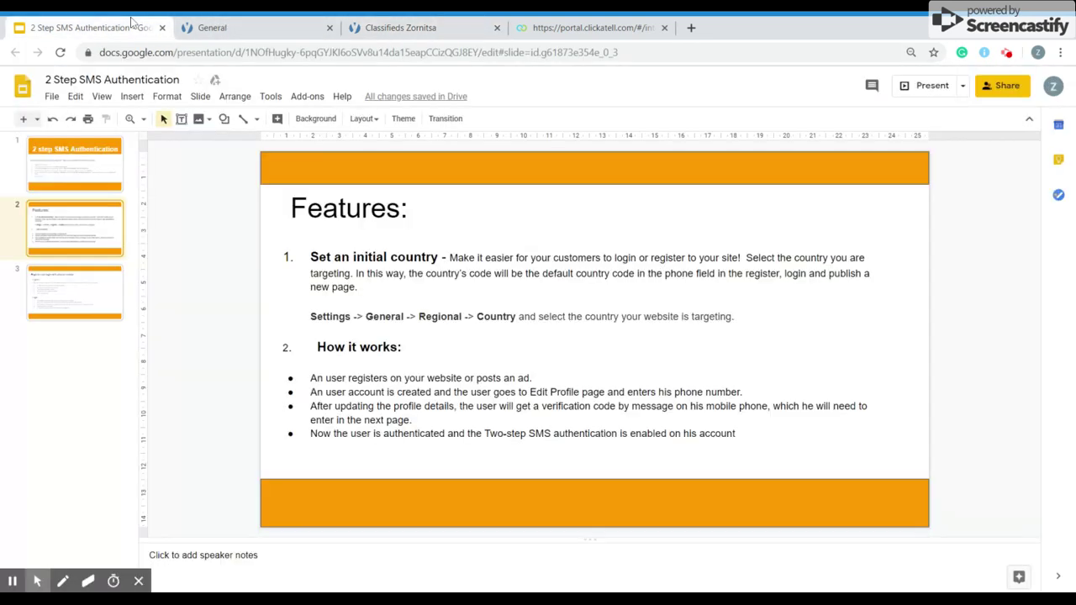
# Show slide 1, '2 step SMS Authentication', with its six setup steps
pyautogui.click(76, 171)
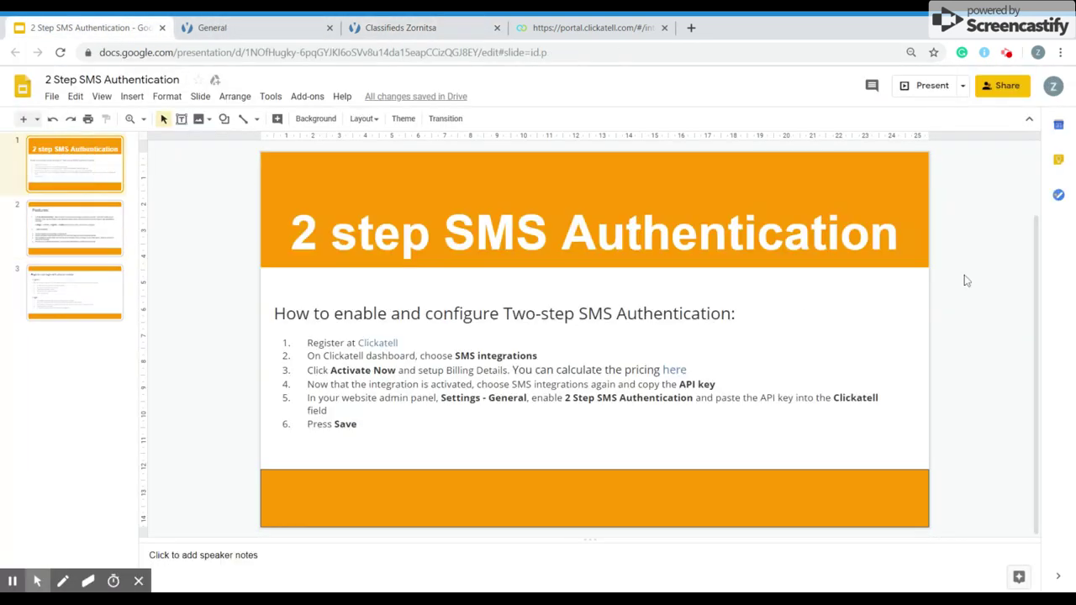